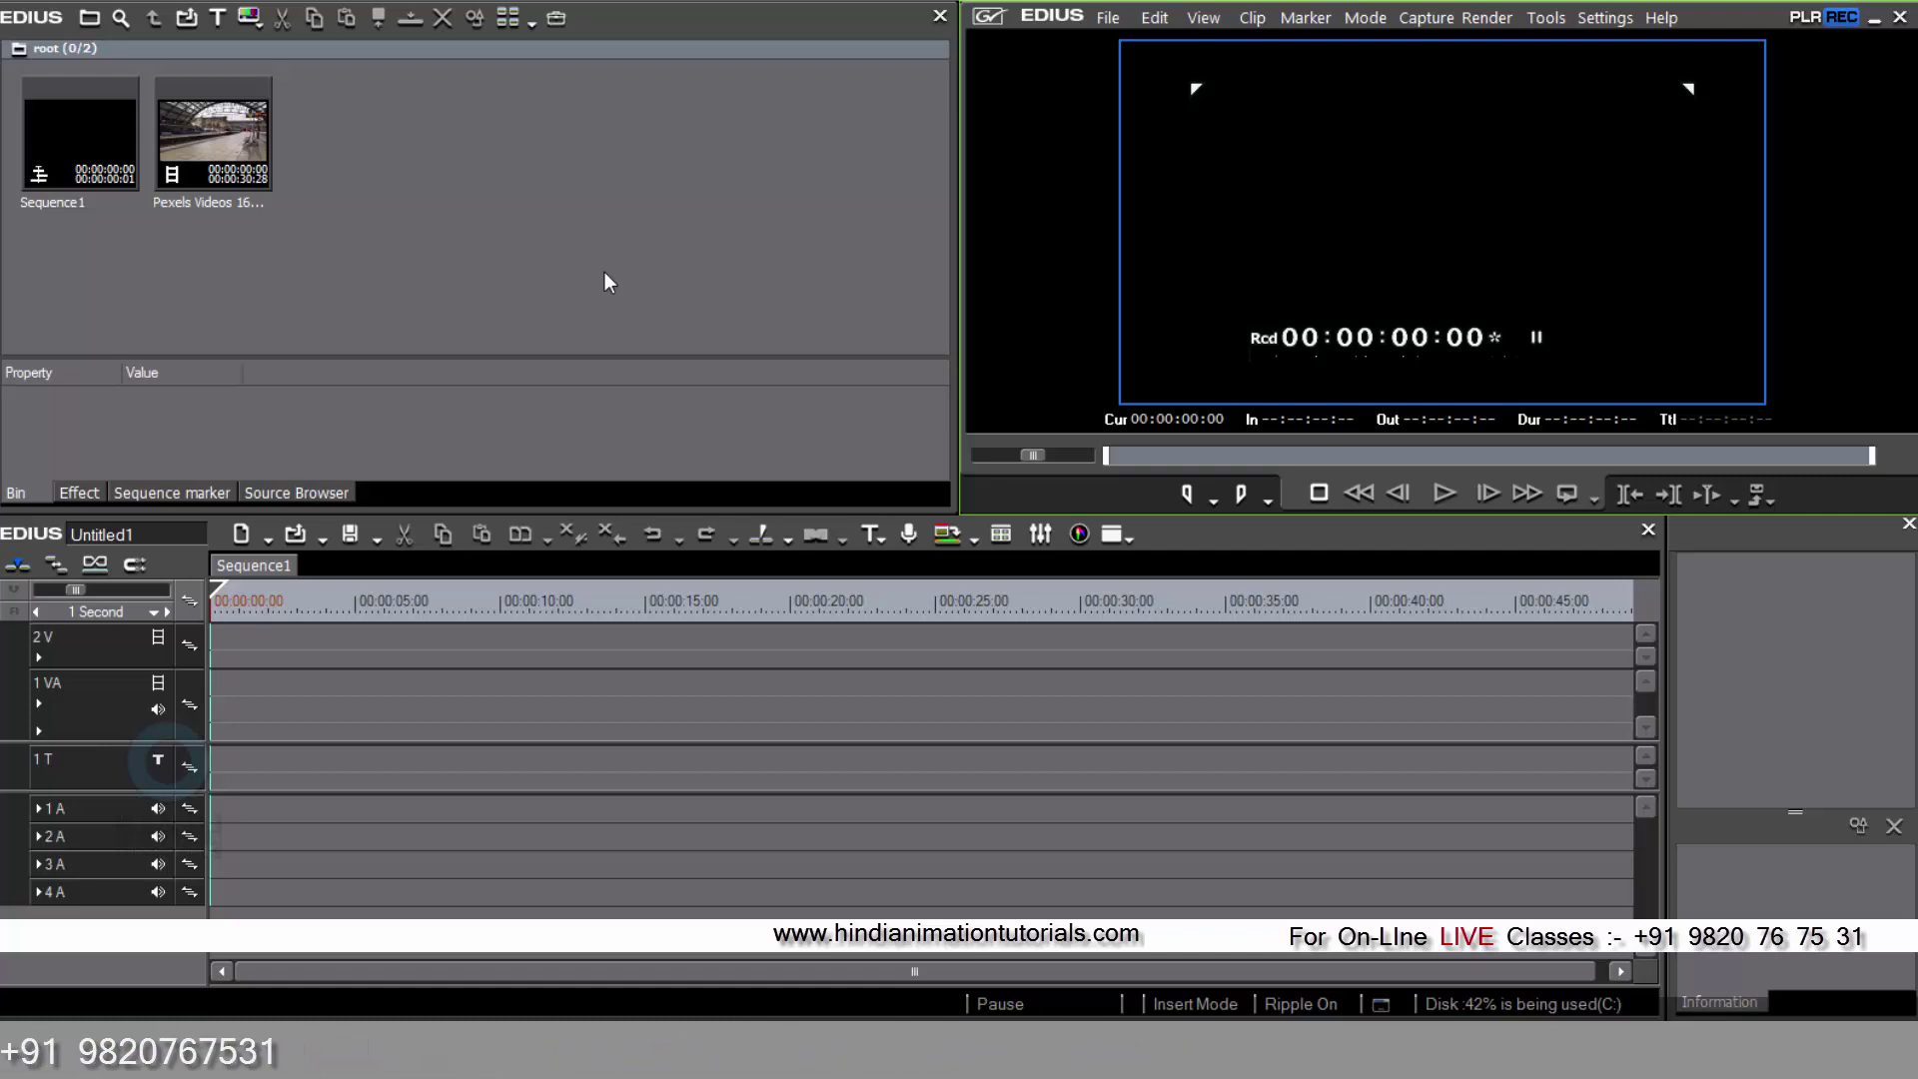
Place the Pexels Videos clip from the bin on the 1 VA track, starting at 00:00:05:18.
left_click(220, 151)
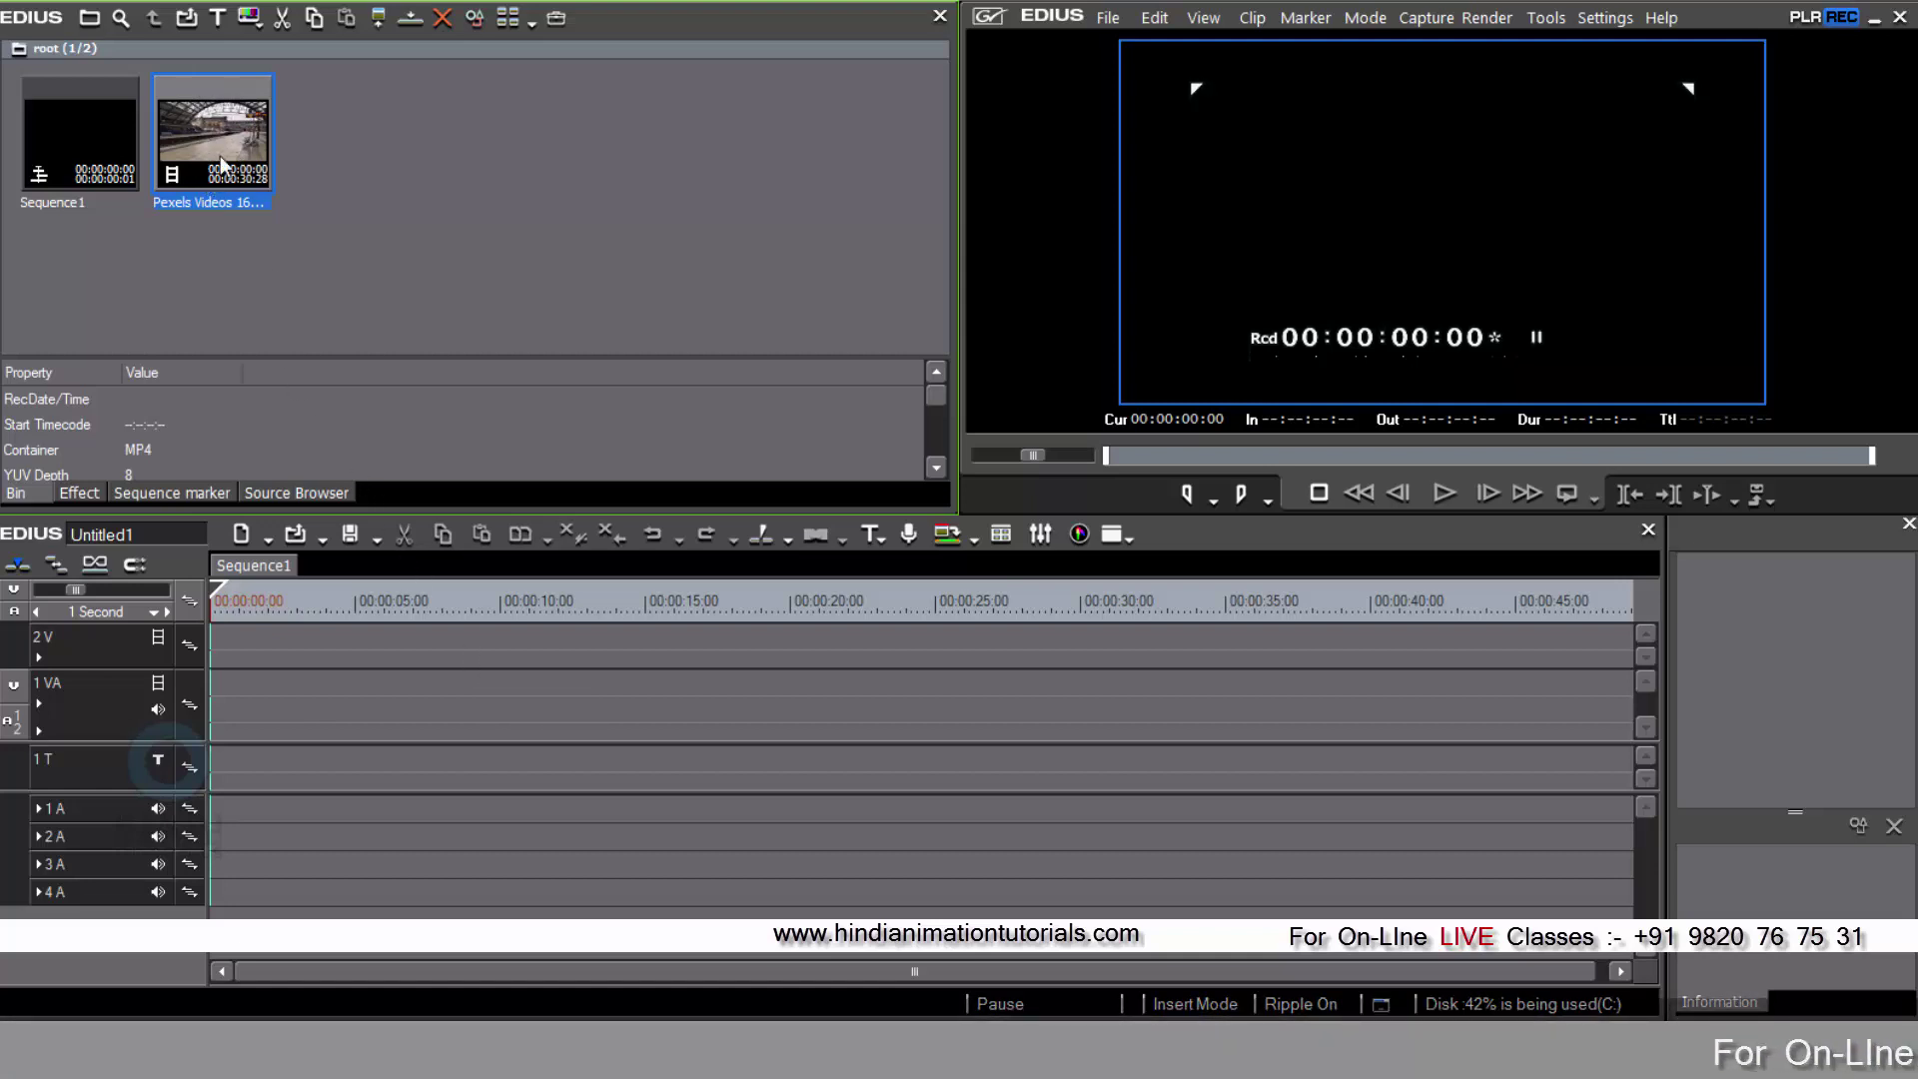
left_click_drag(206, 129, 379, 694)
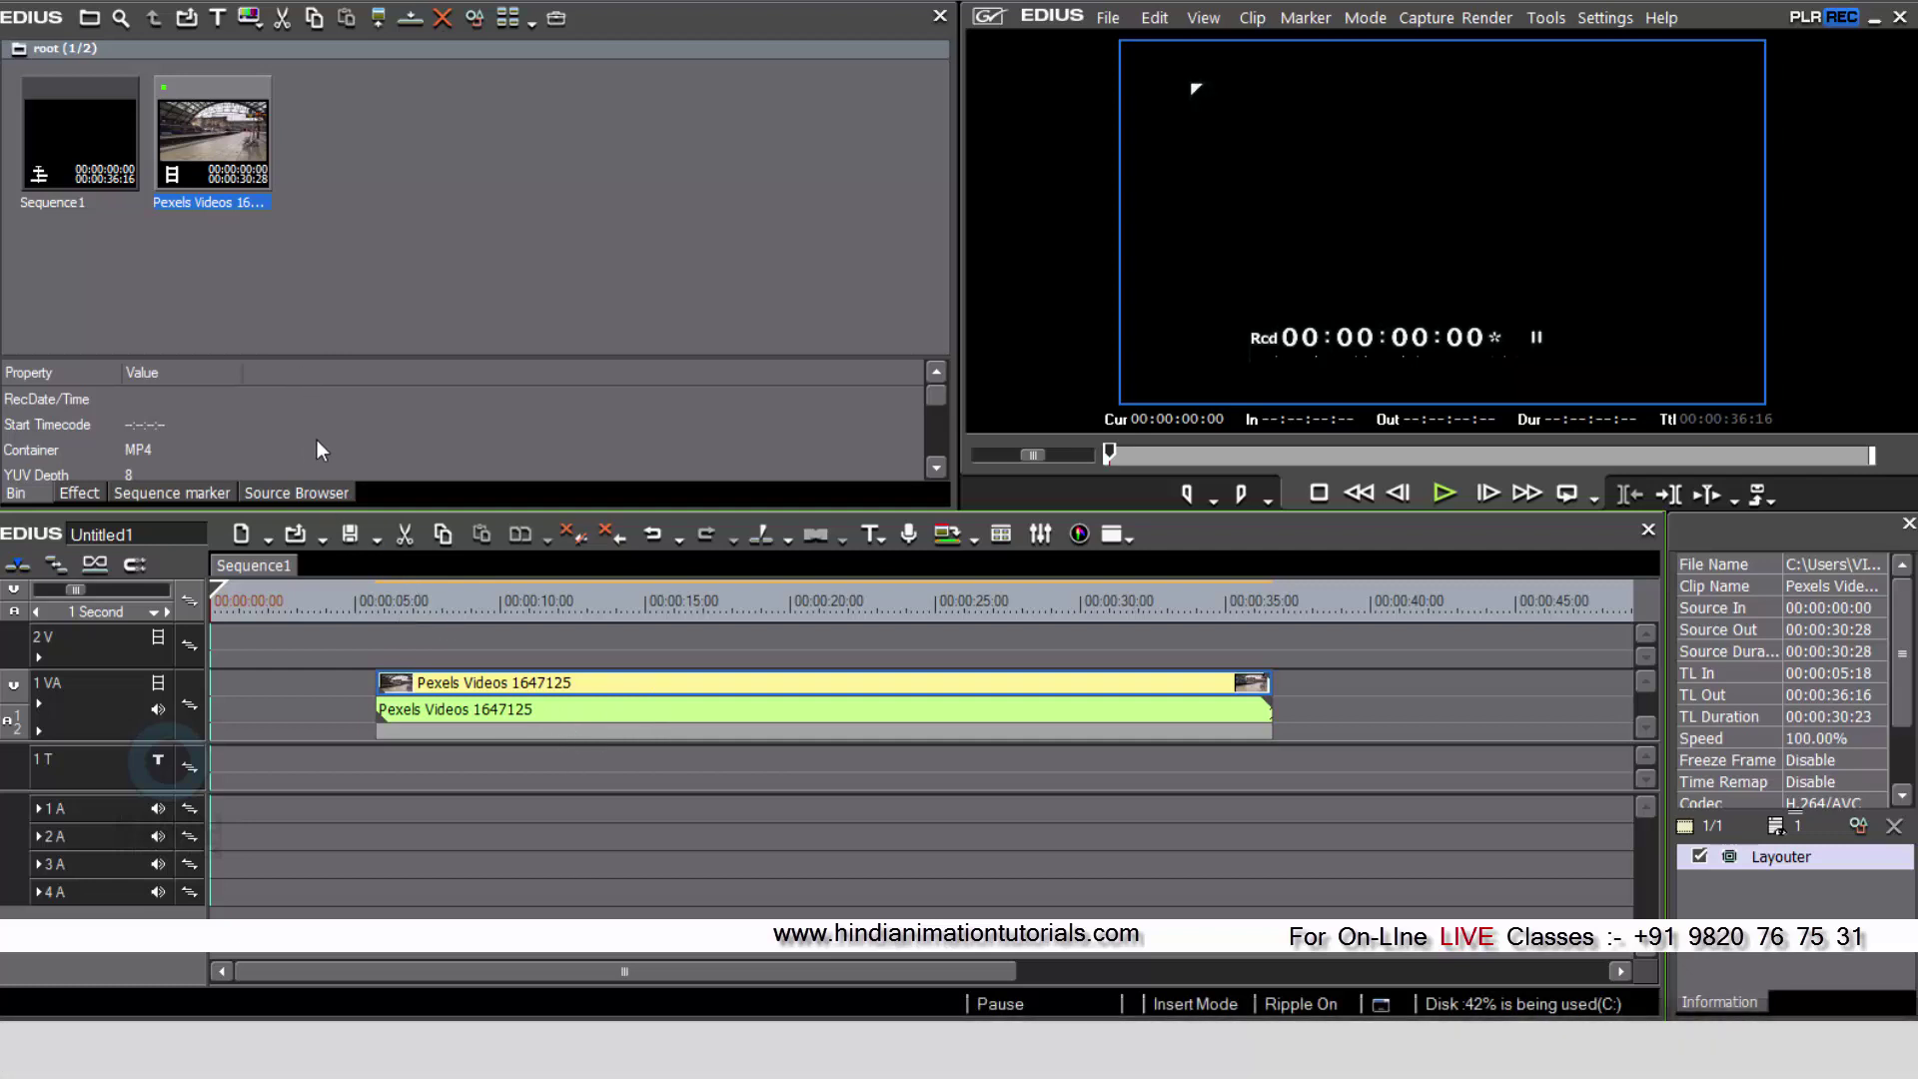
Check the clip's start and end points with the playhead and return it to the clip's start.
left_click(375, 604)
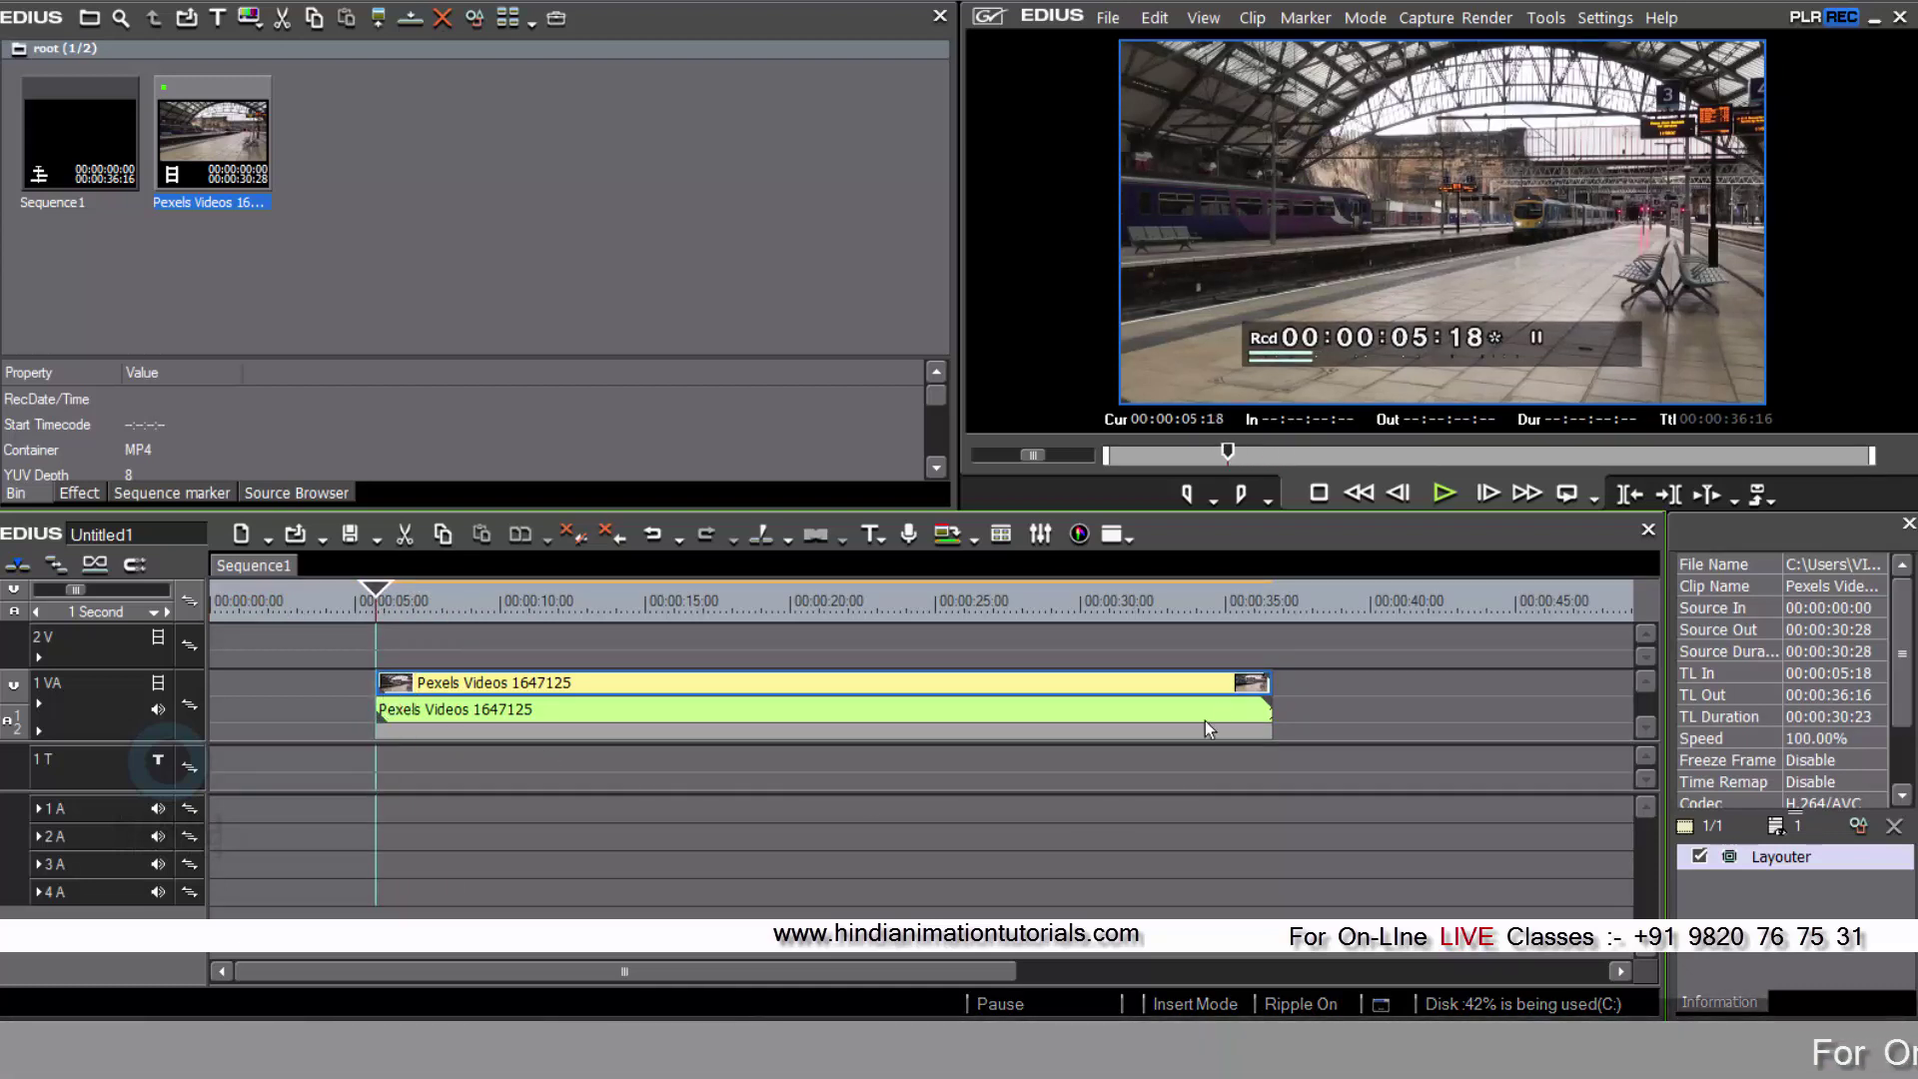
left_click(1270, 599)
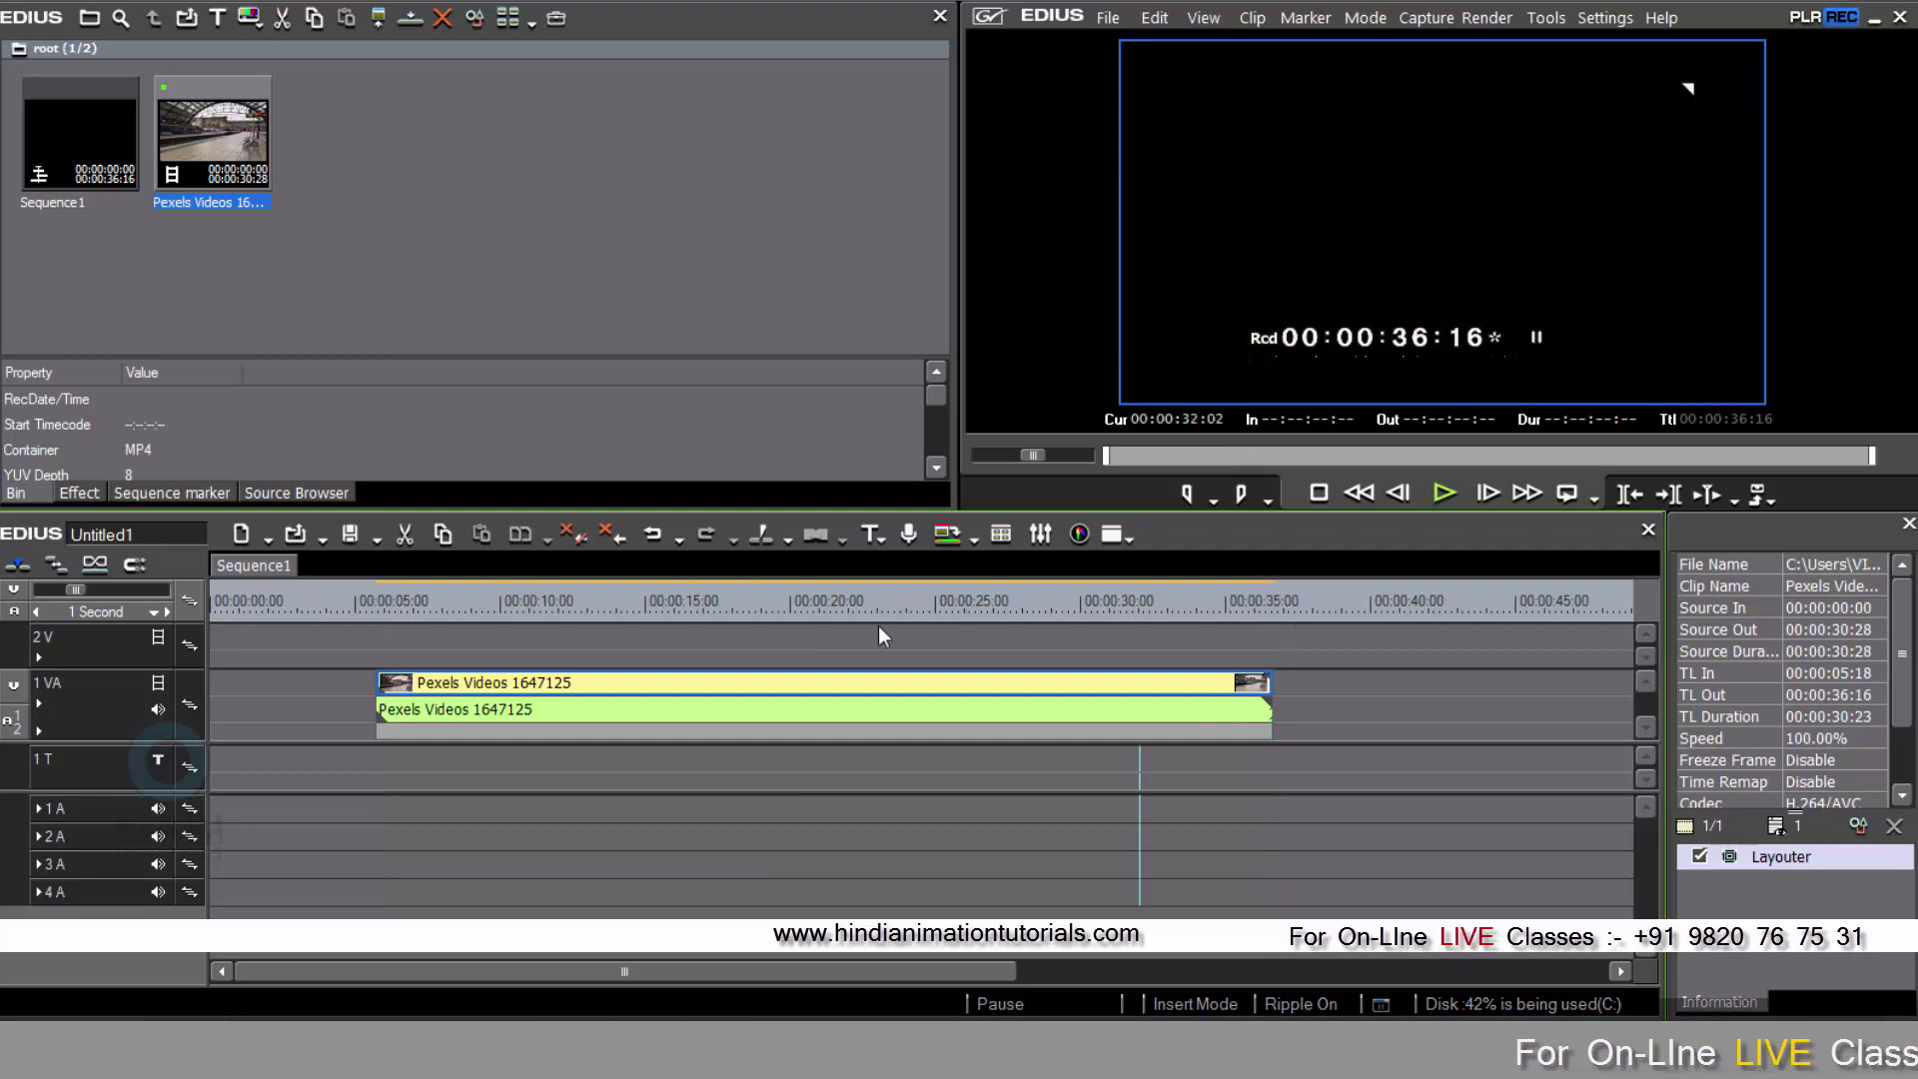
left_click(379, 641)
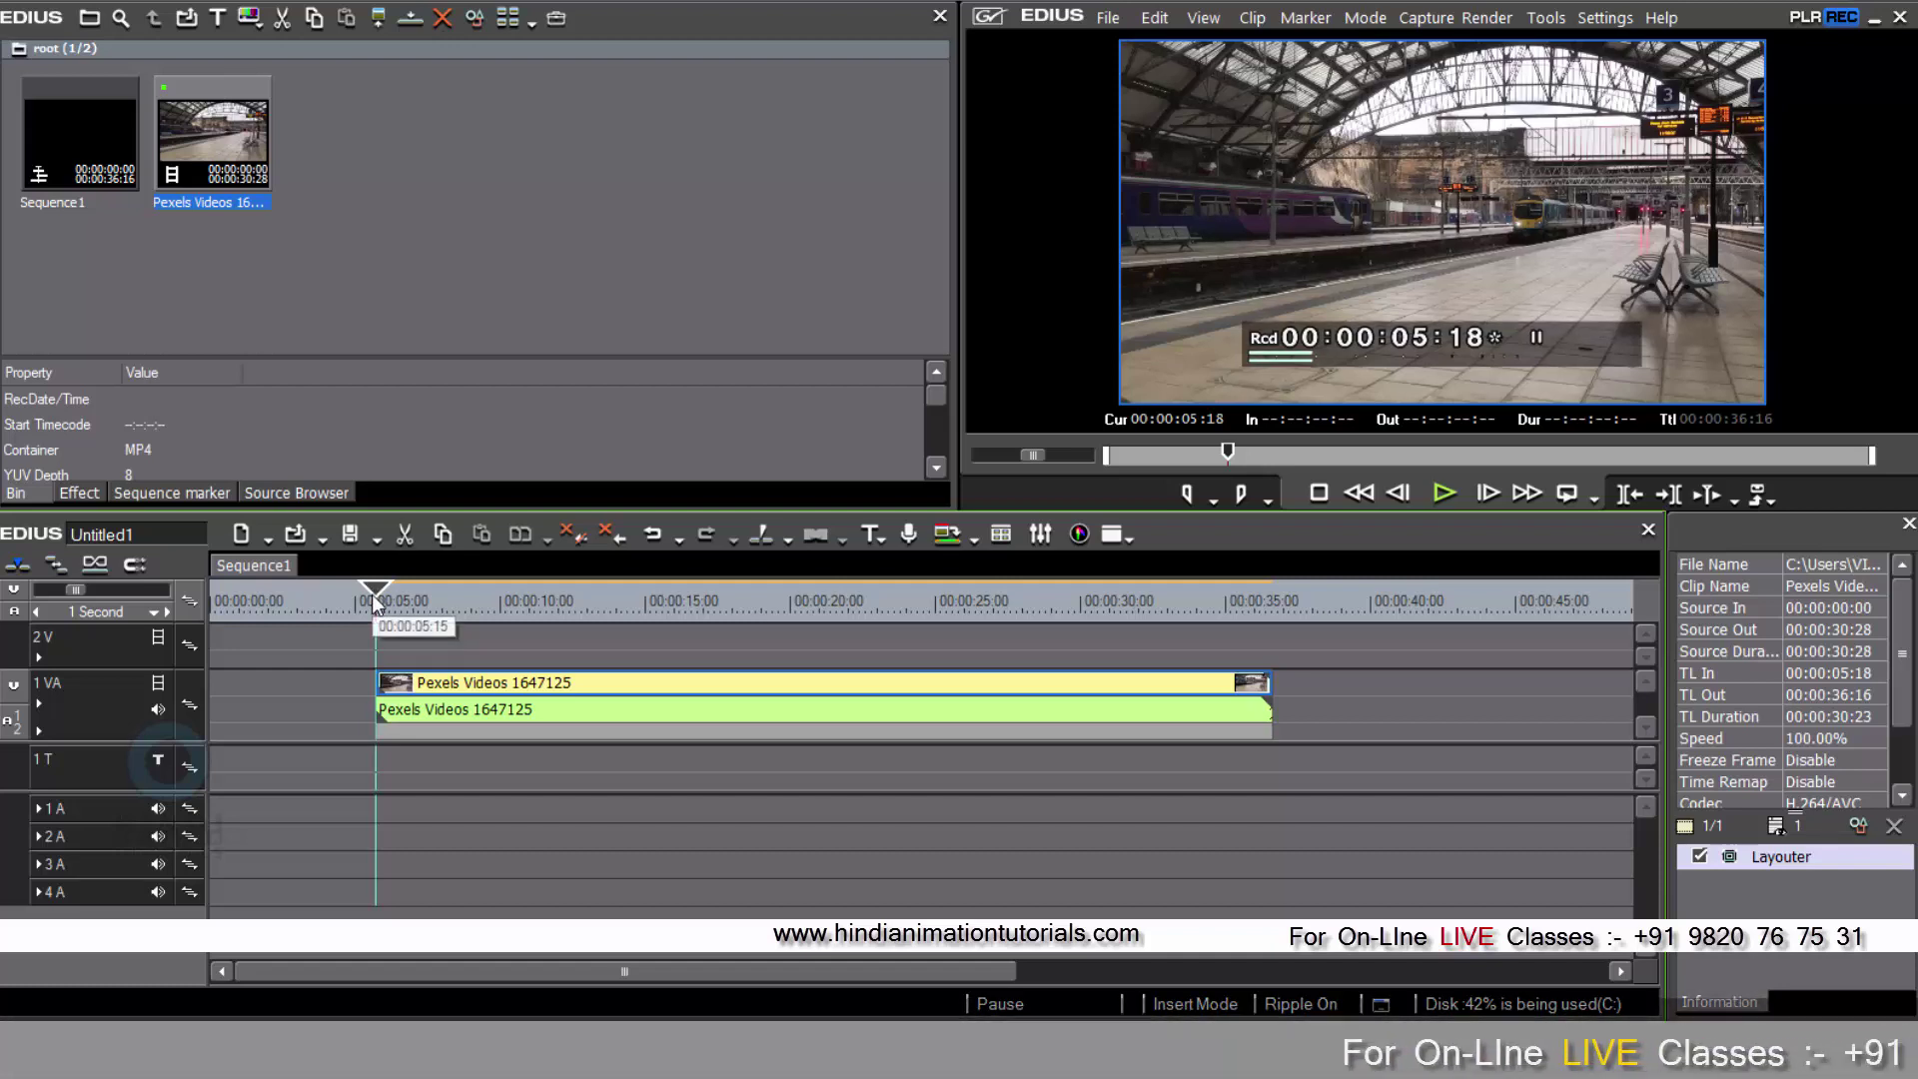
left_click_drag(376, 590, 383, 639)
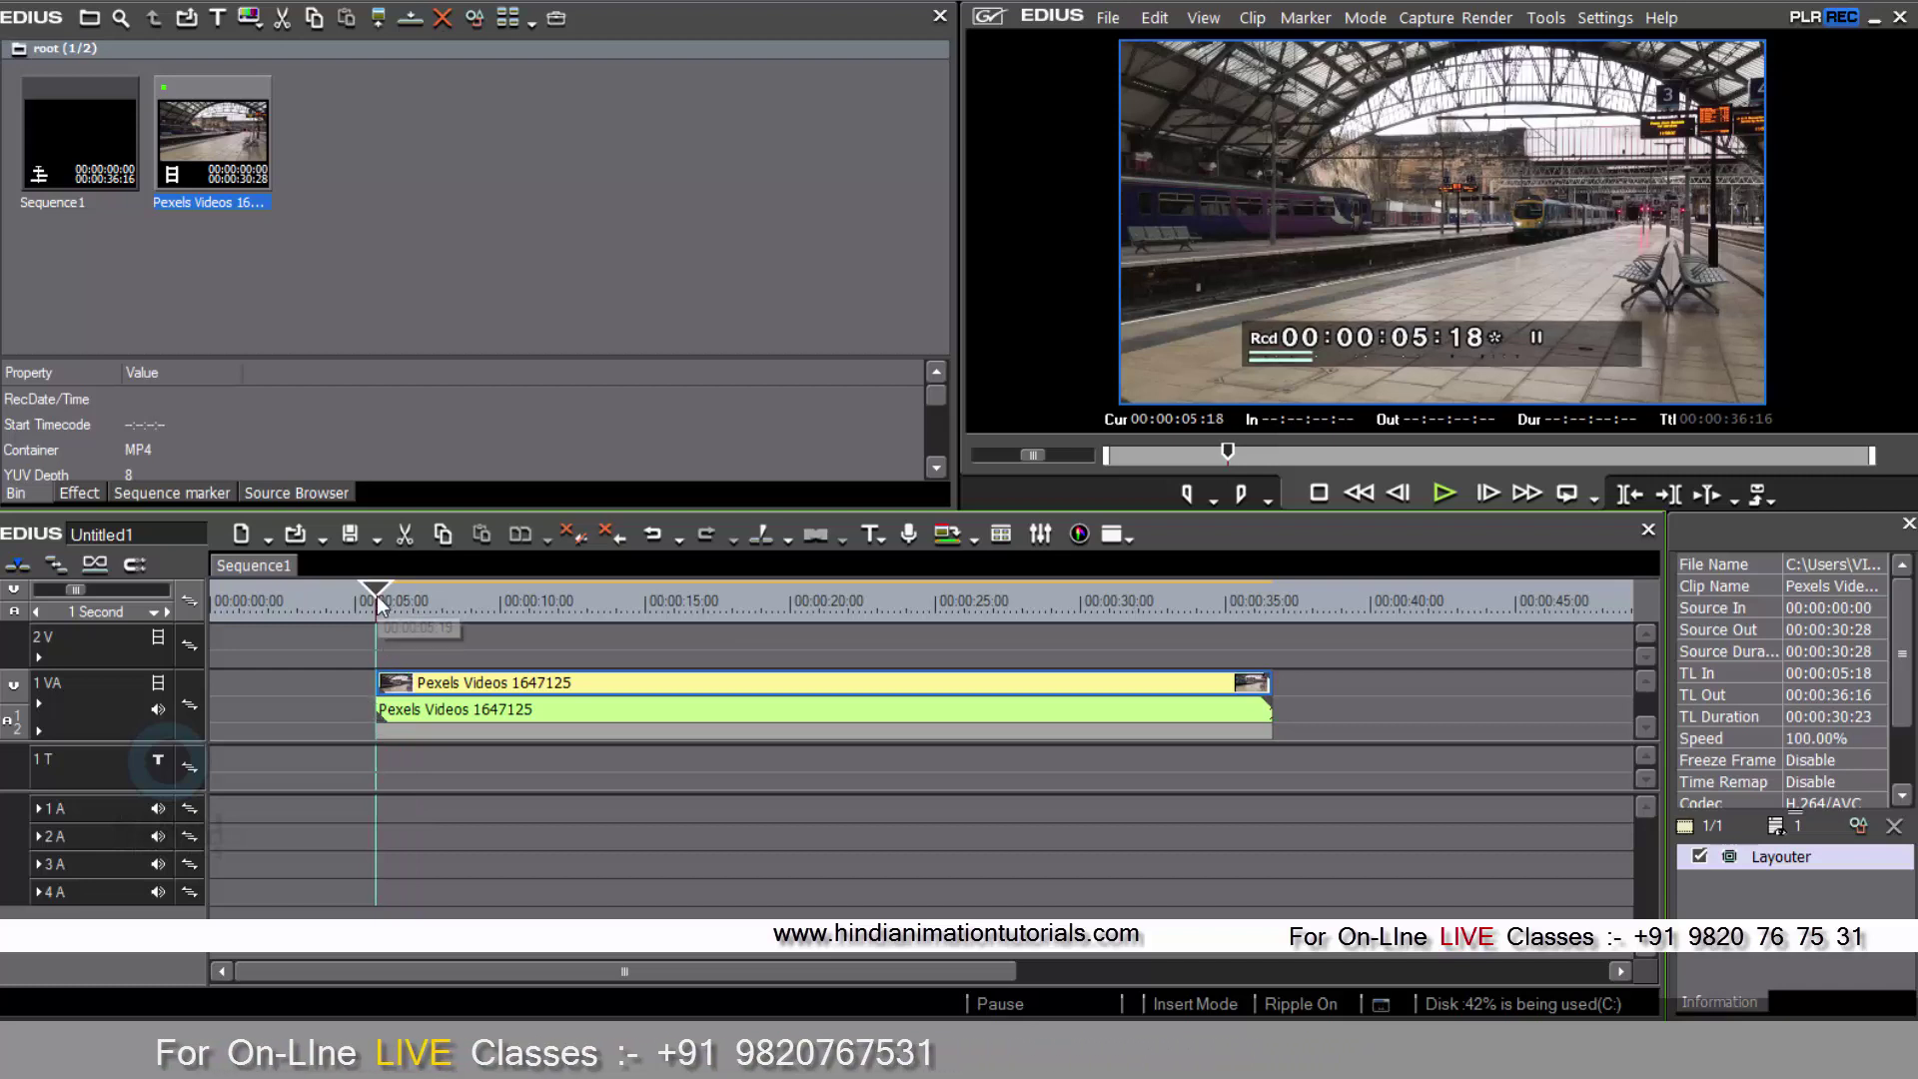
Mark a timeline range with In at 00:00:13:04 and Out at 00:00:33:06, and move the In point to 00:00:07:13.
left_click_drag(380, 603, 591, 642)
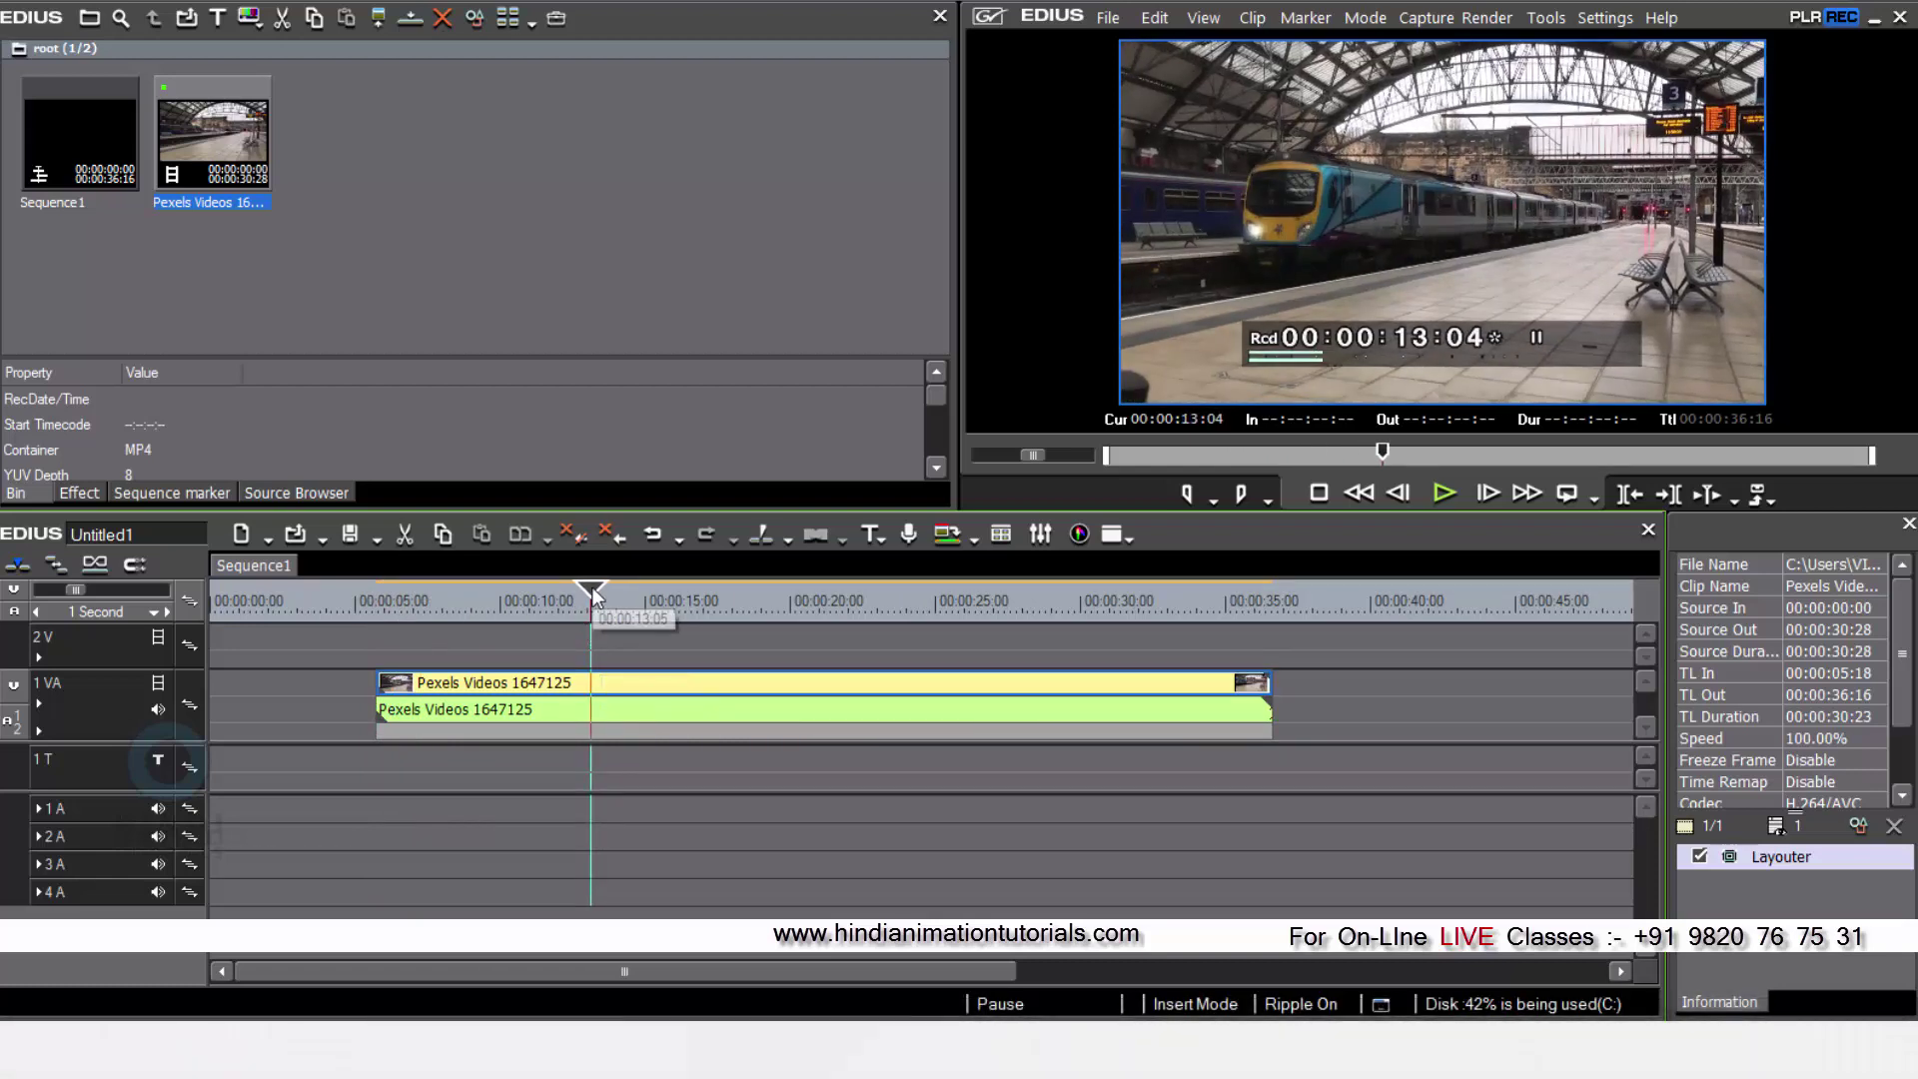
key("i")
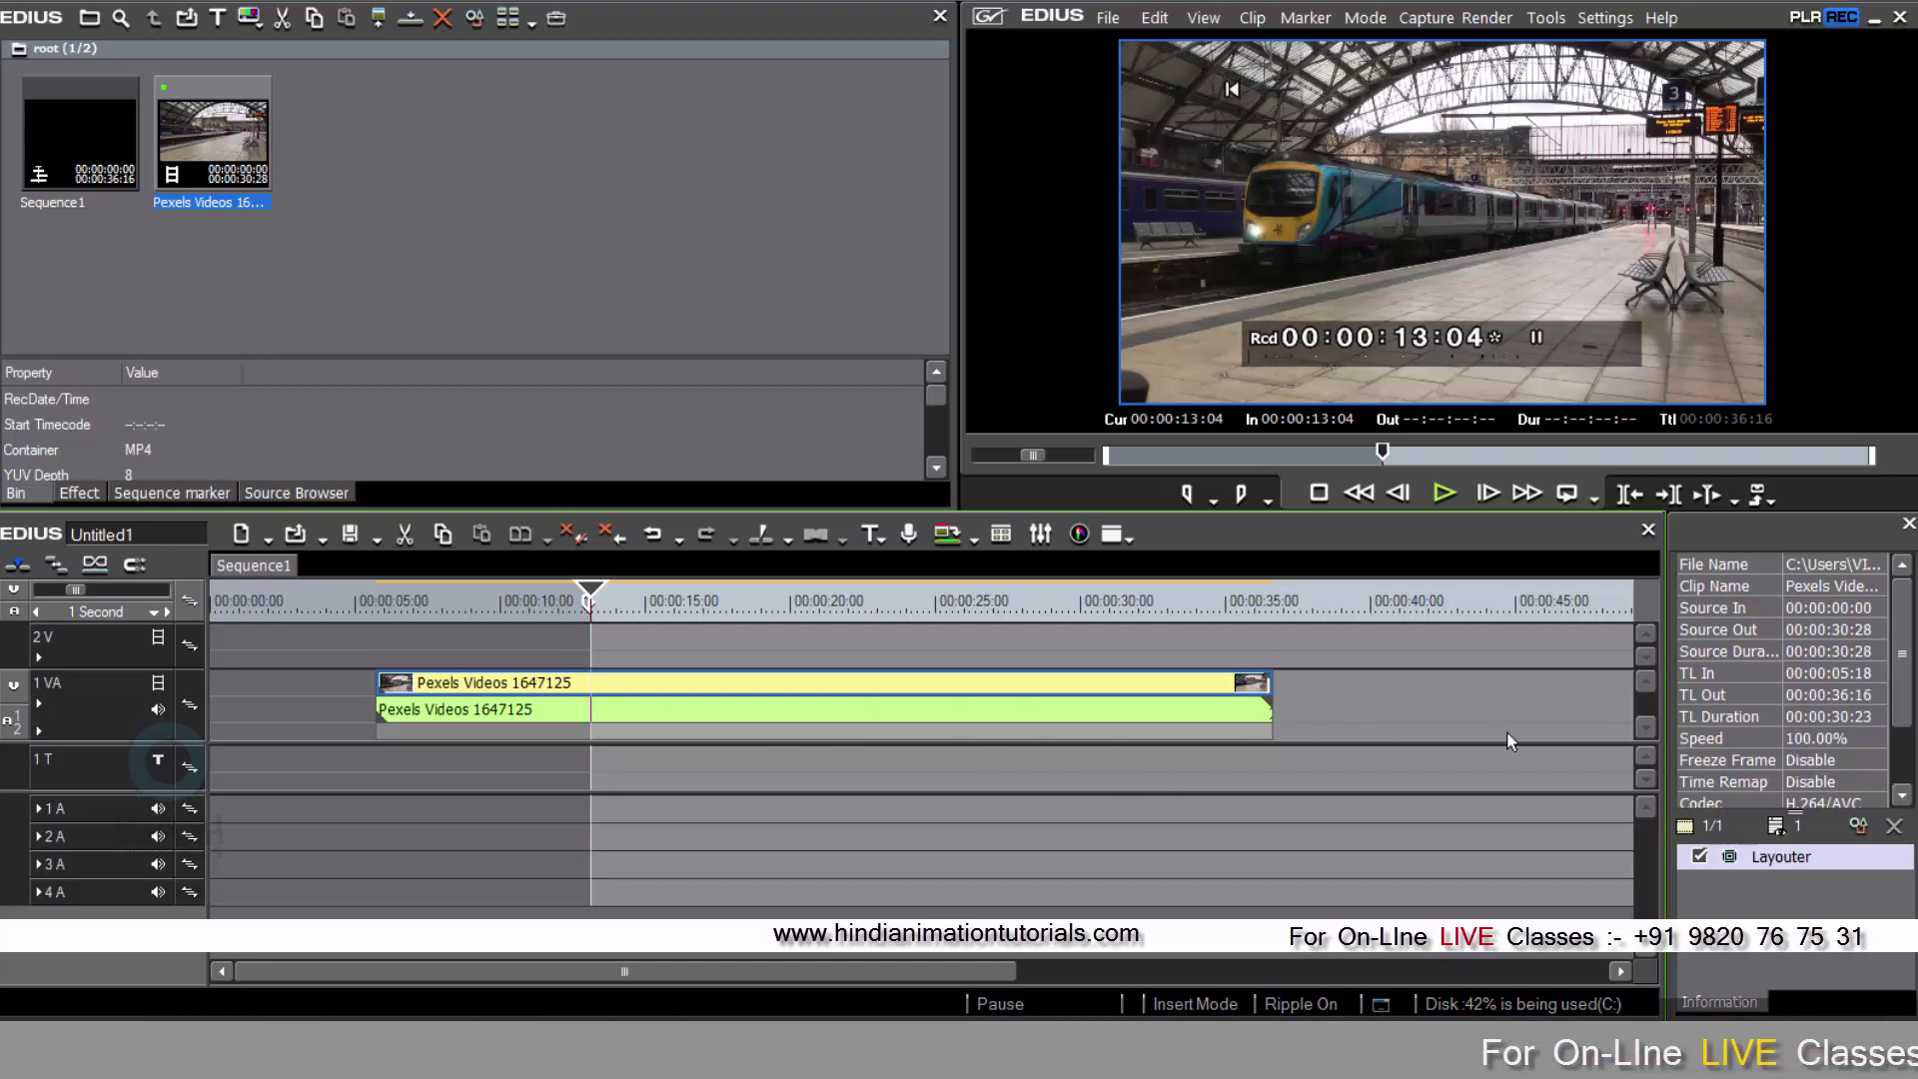
left_click(1173, 598)
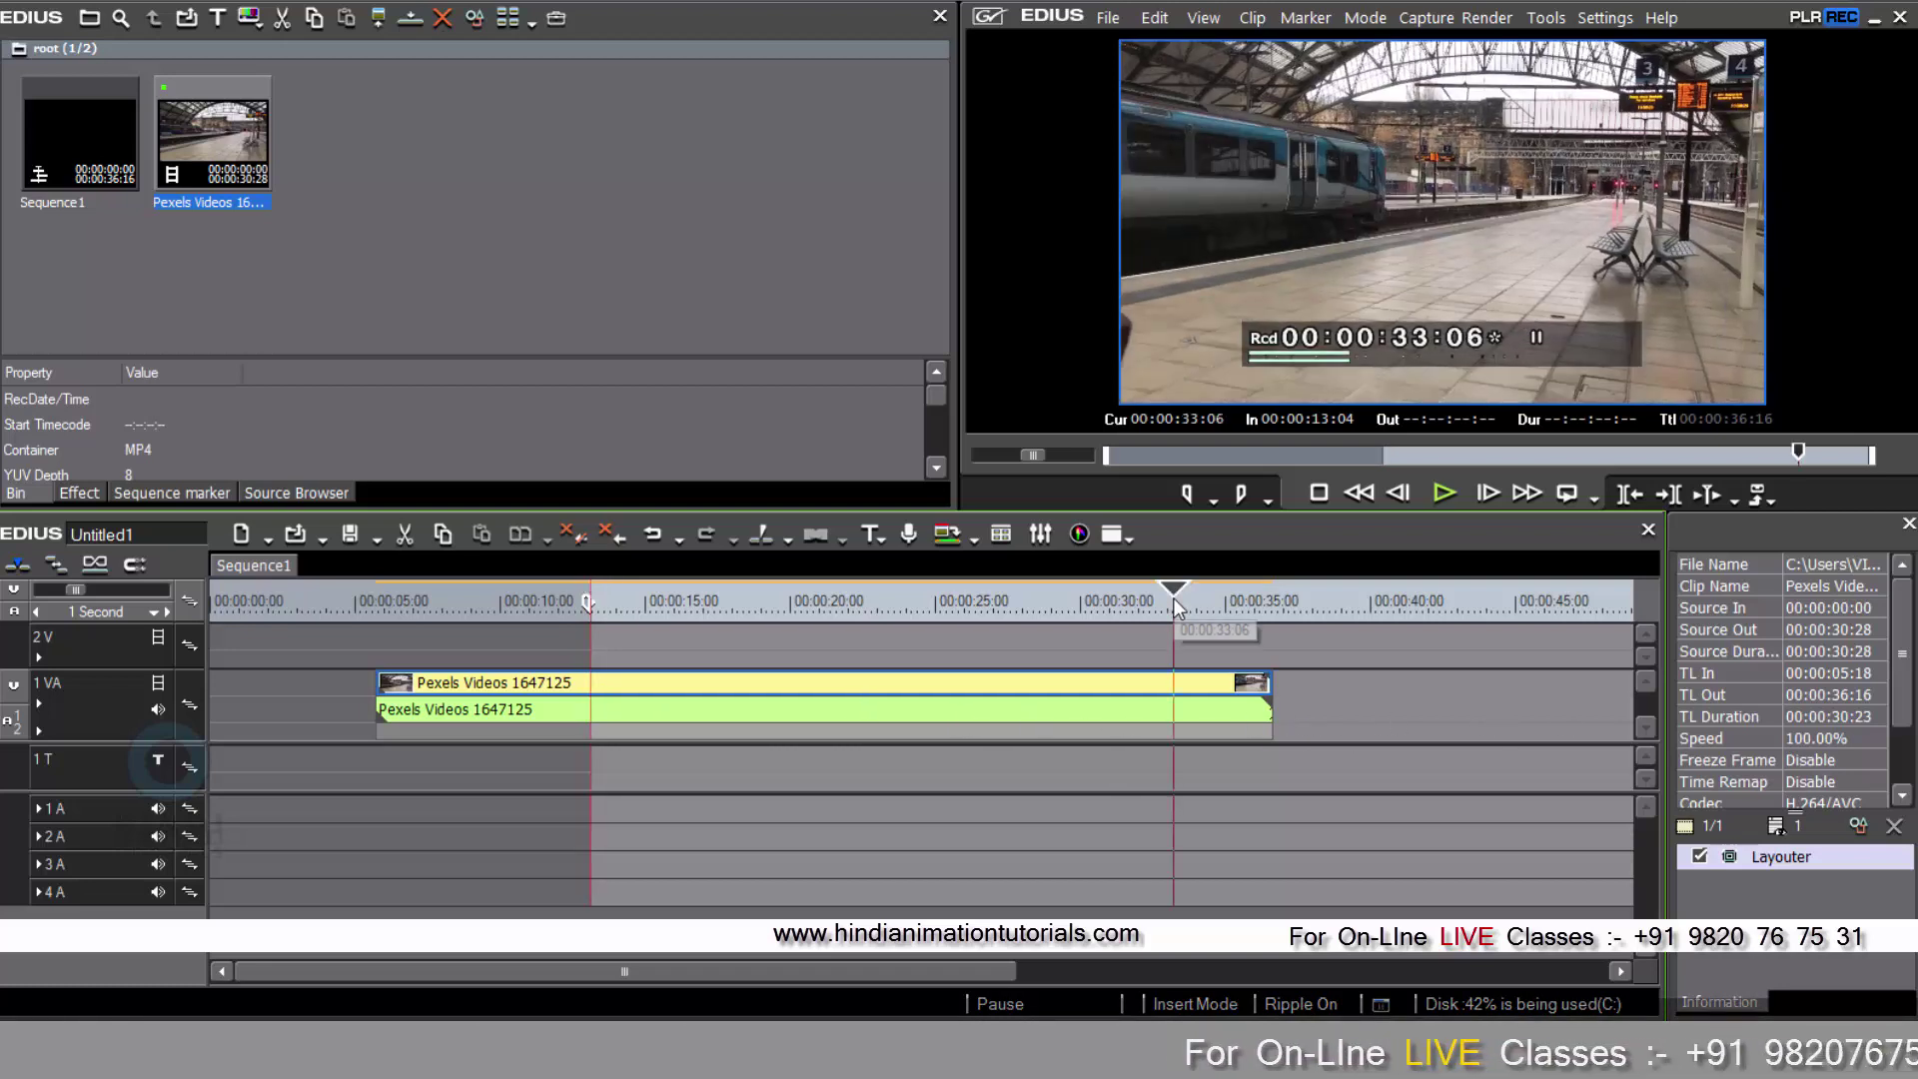
key("o")
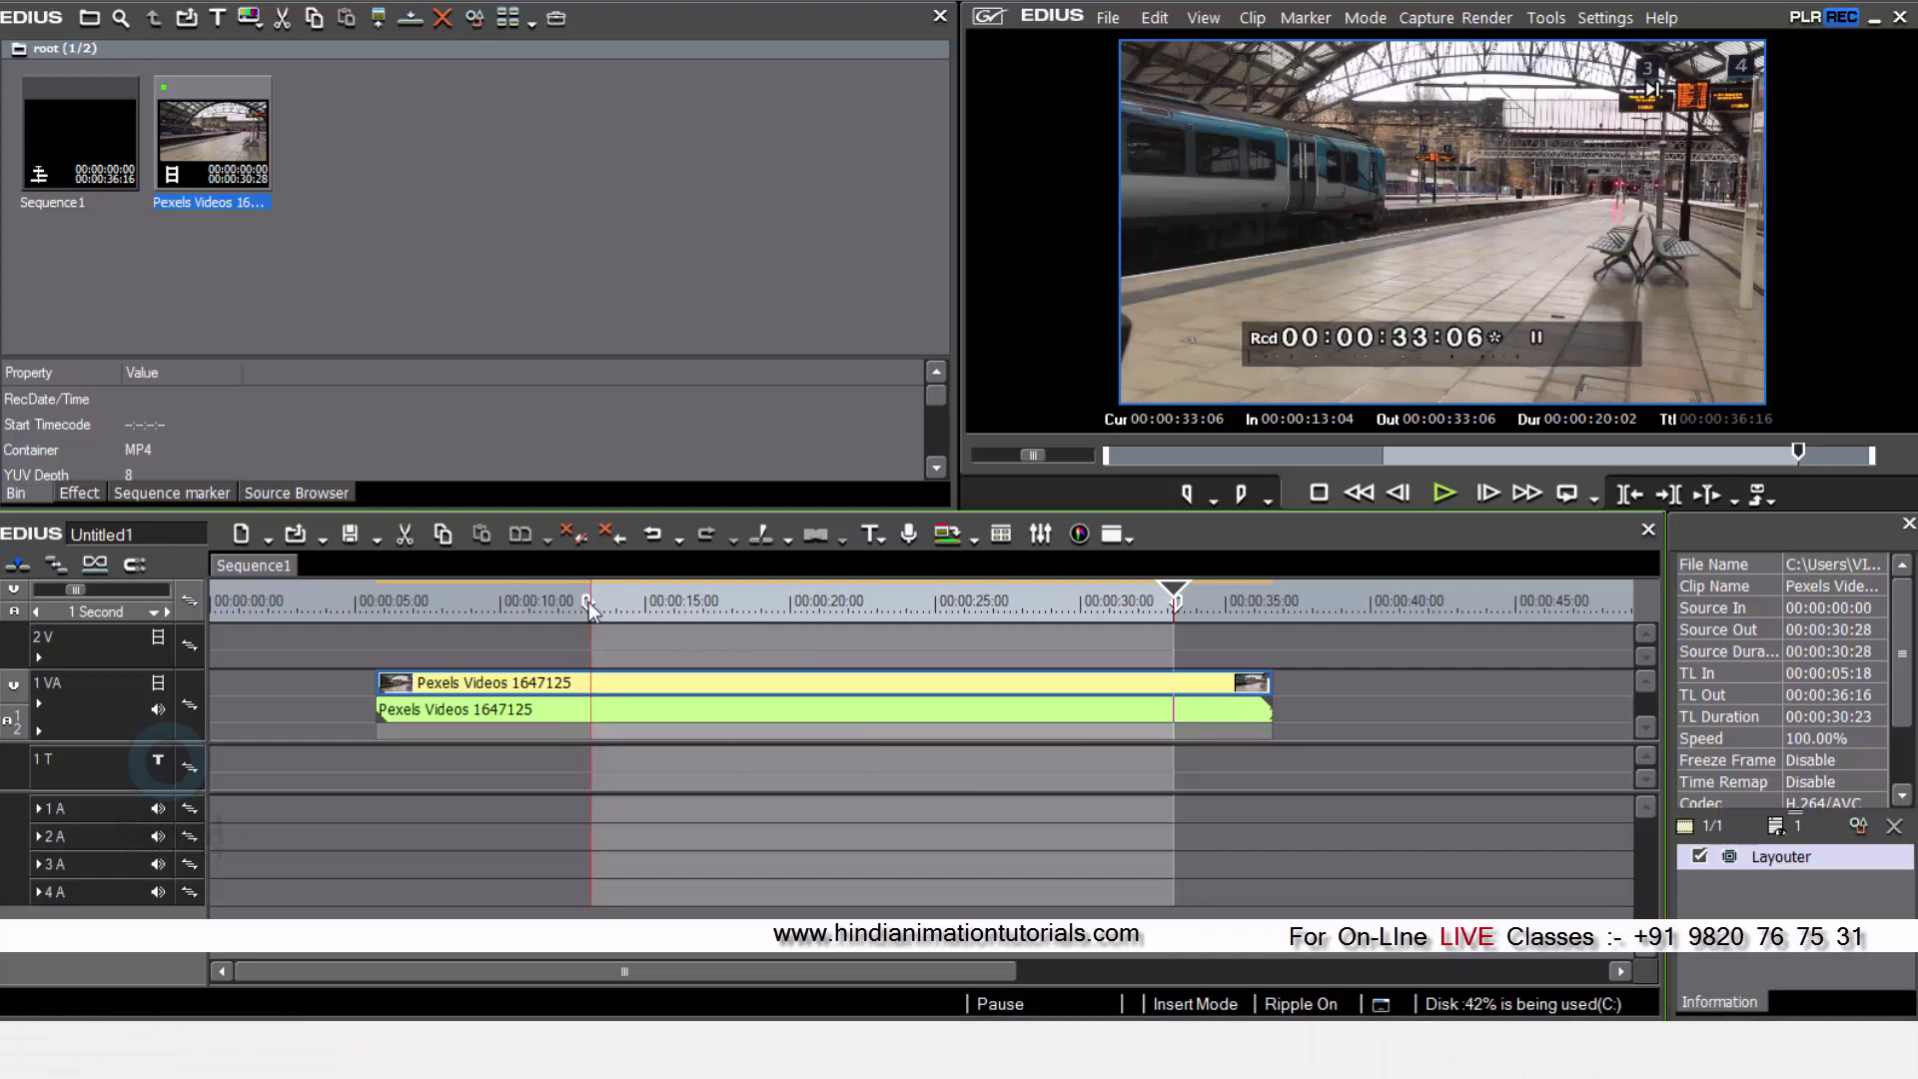
left_click(427, 607)
key("i")
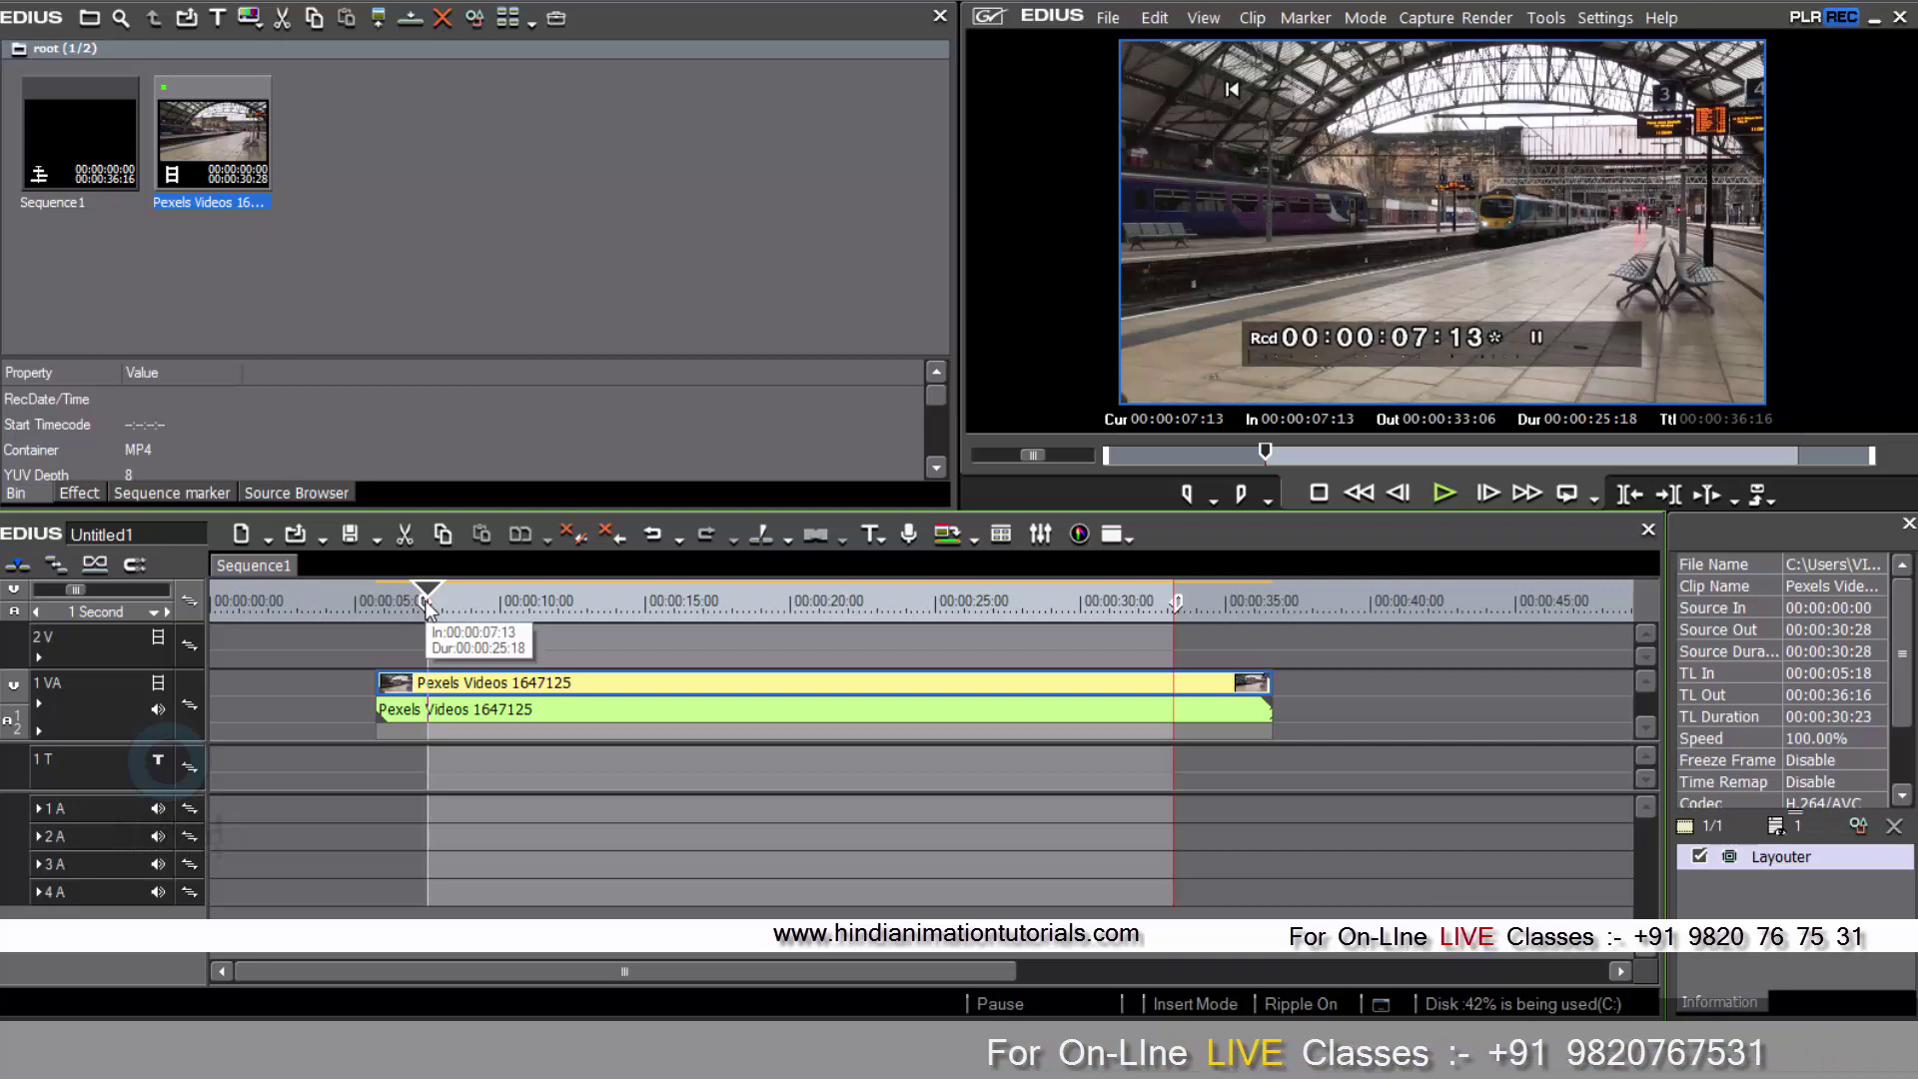
Clear the timeline's In point, move the playhead to 00:00:06:08, and clear the Out point.
key("alt+i")
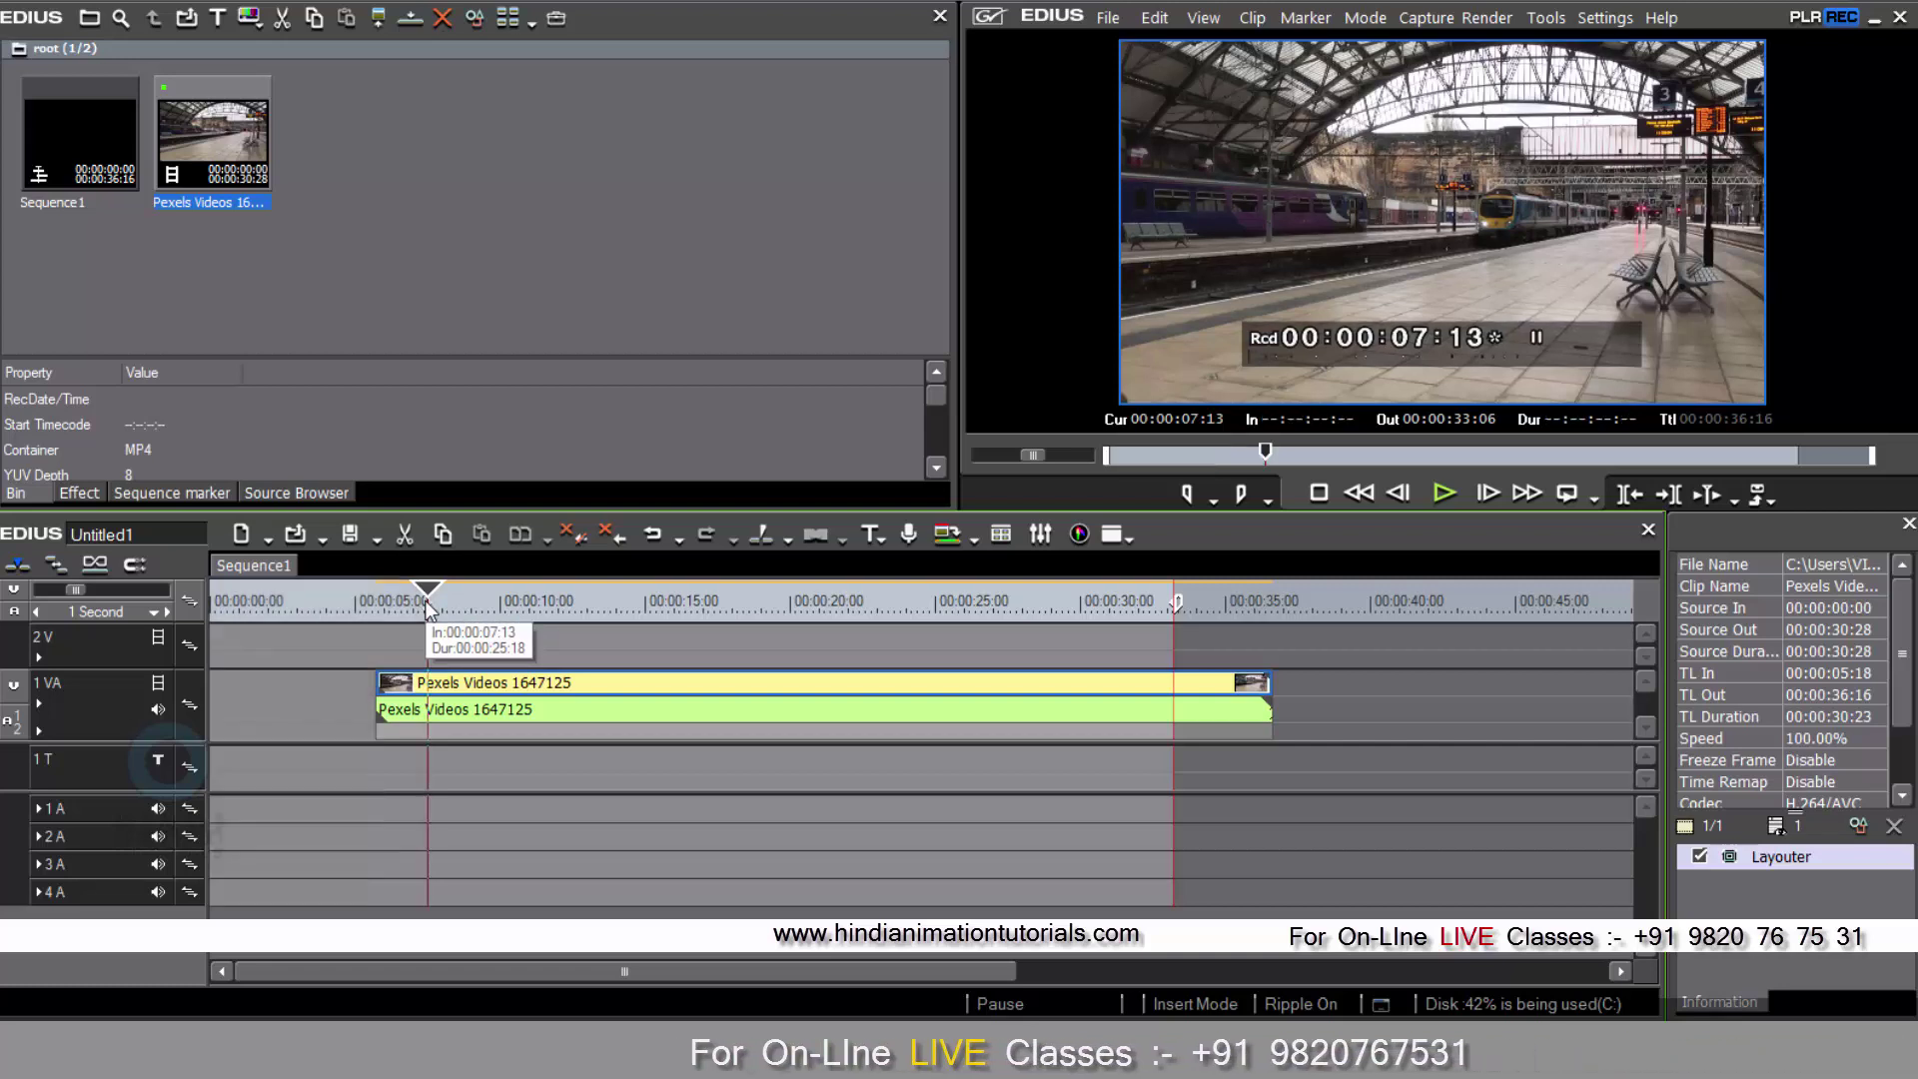
left_click(394, 605)
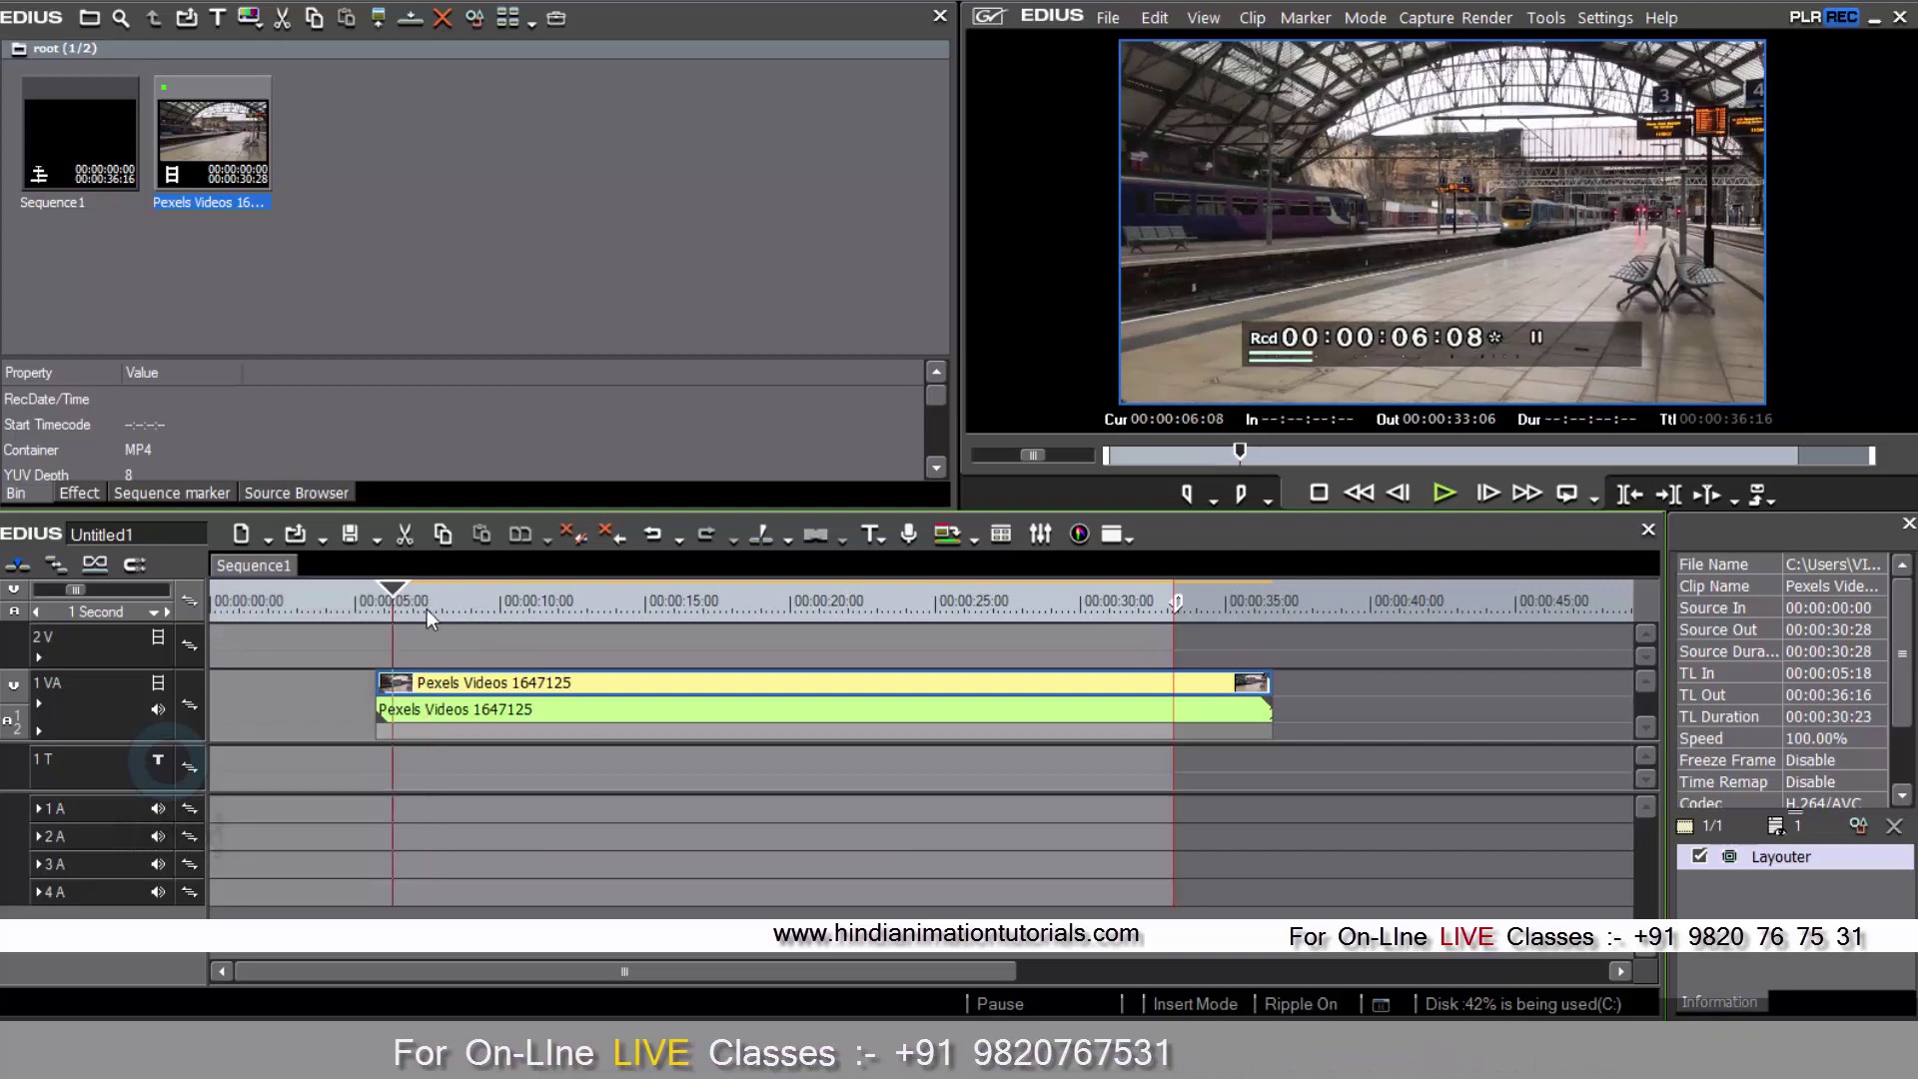
left_click(1179, 603)
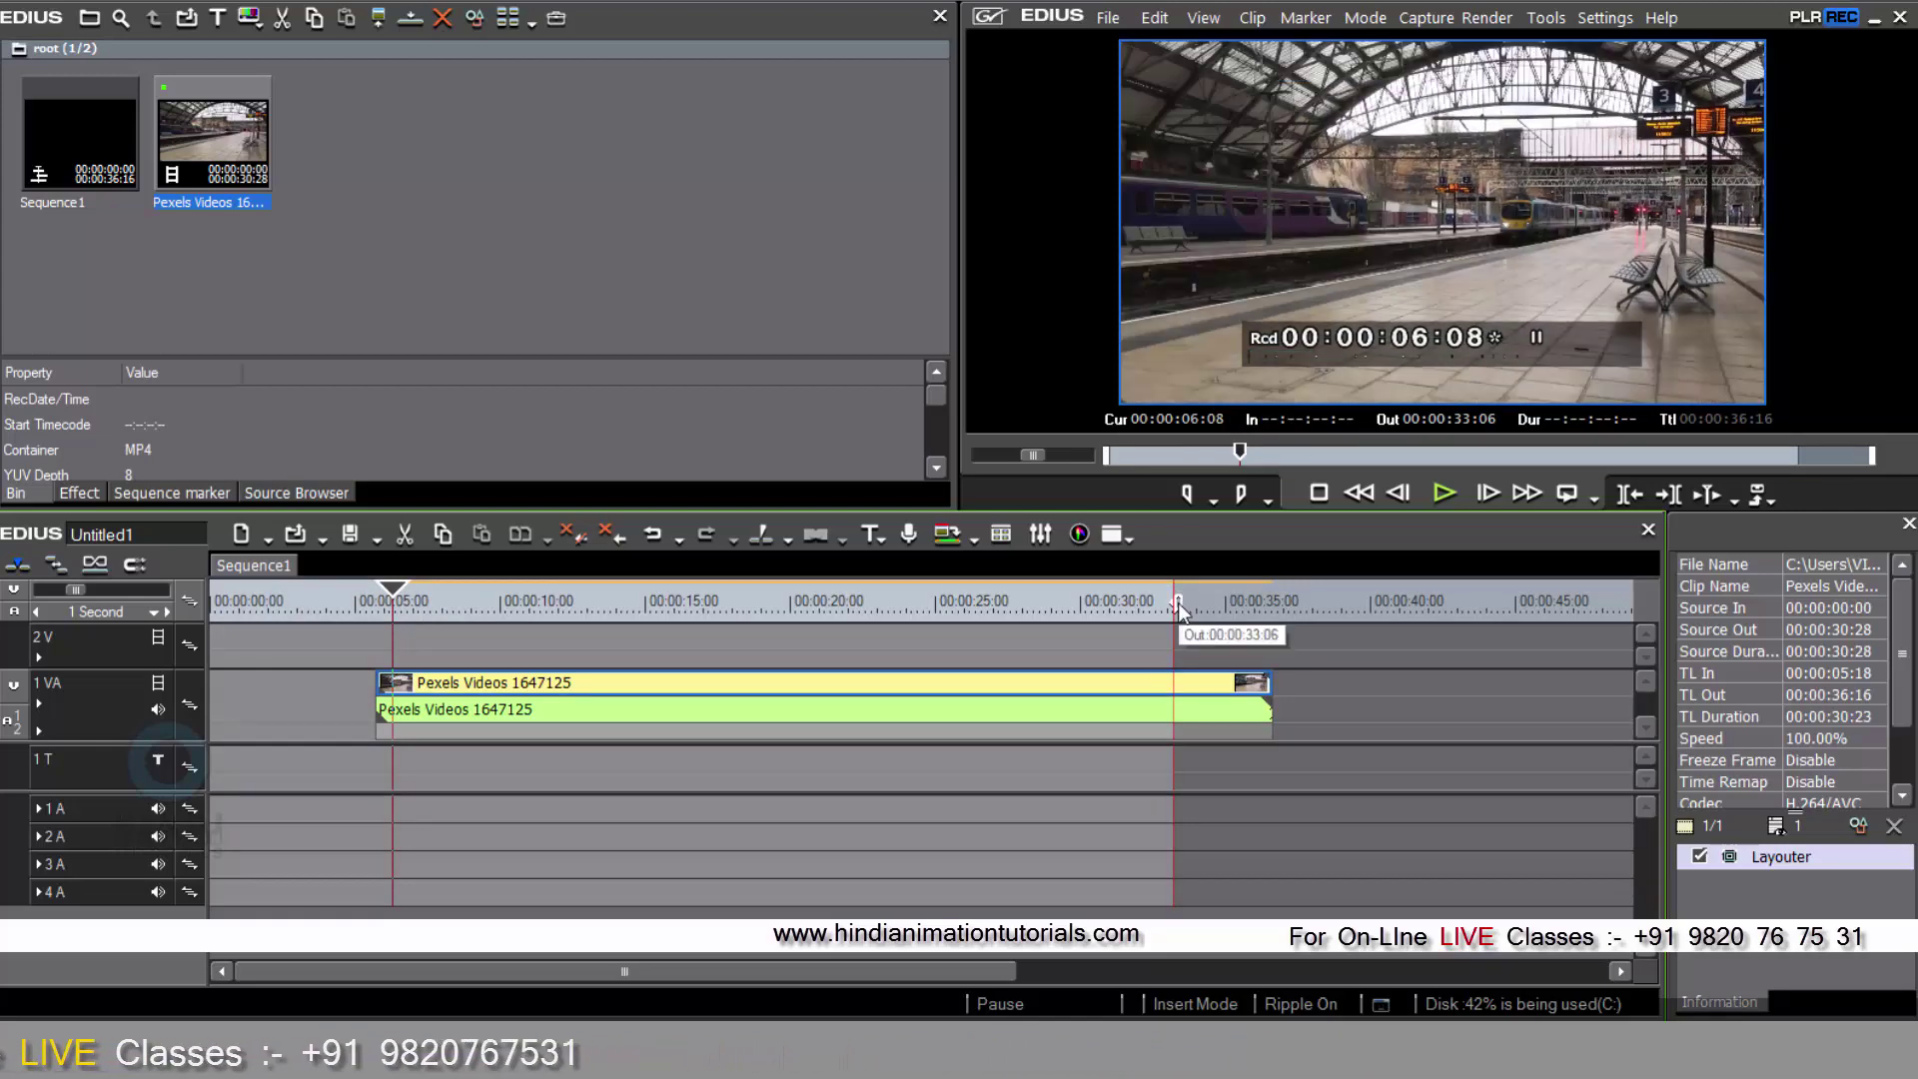
key("alt+o")
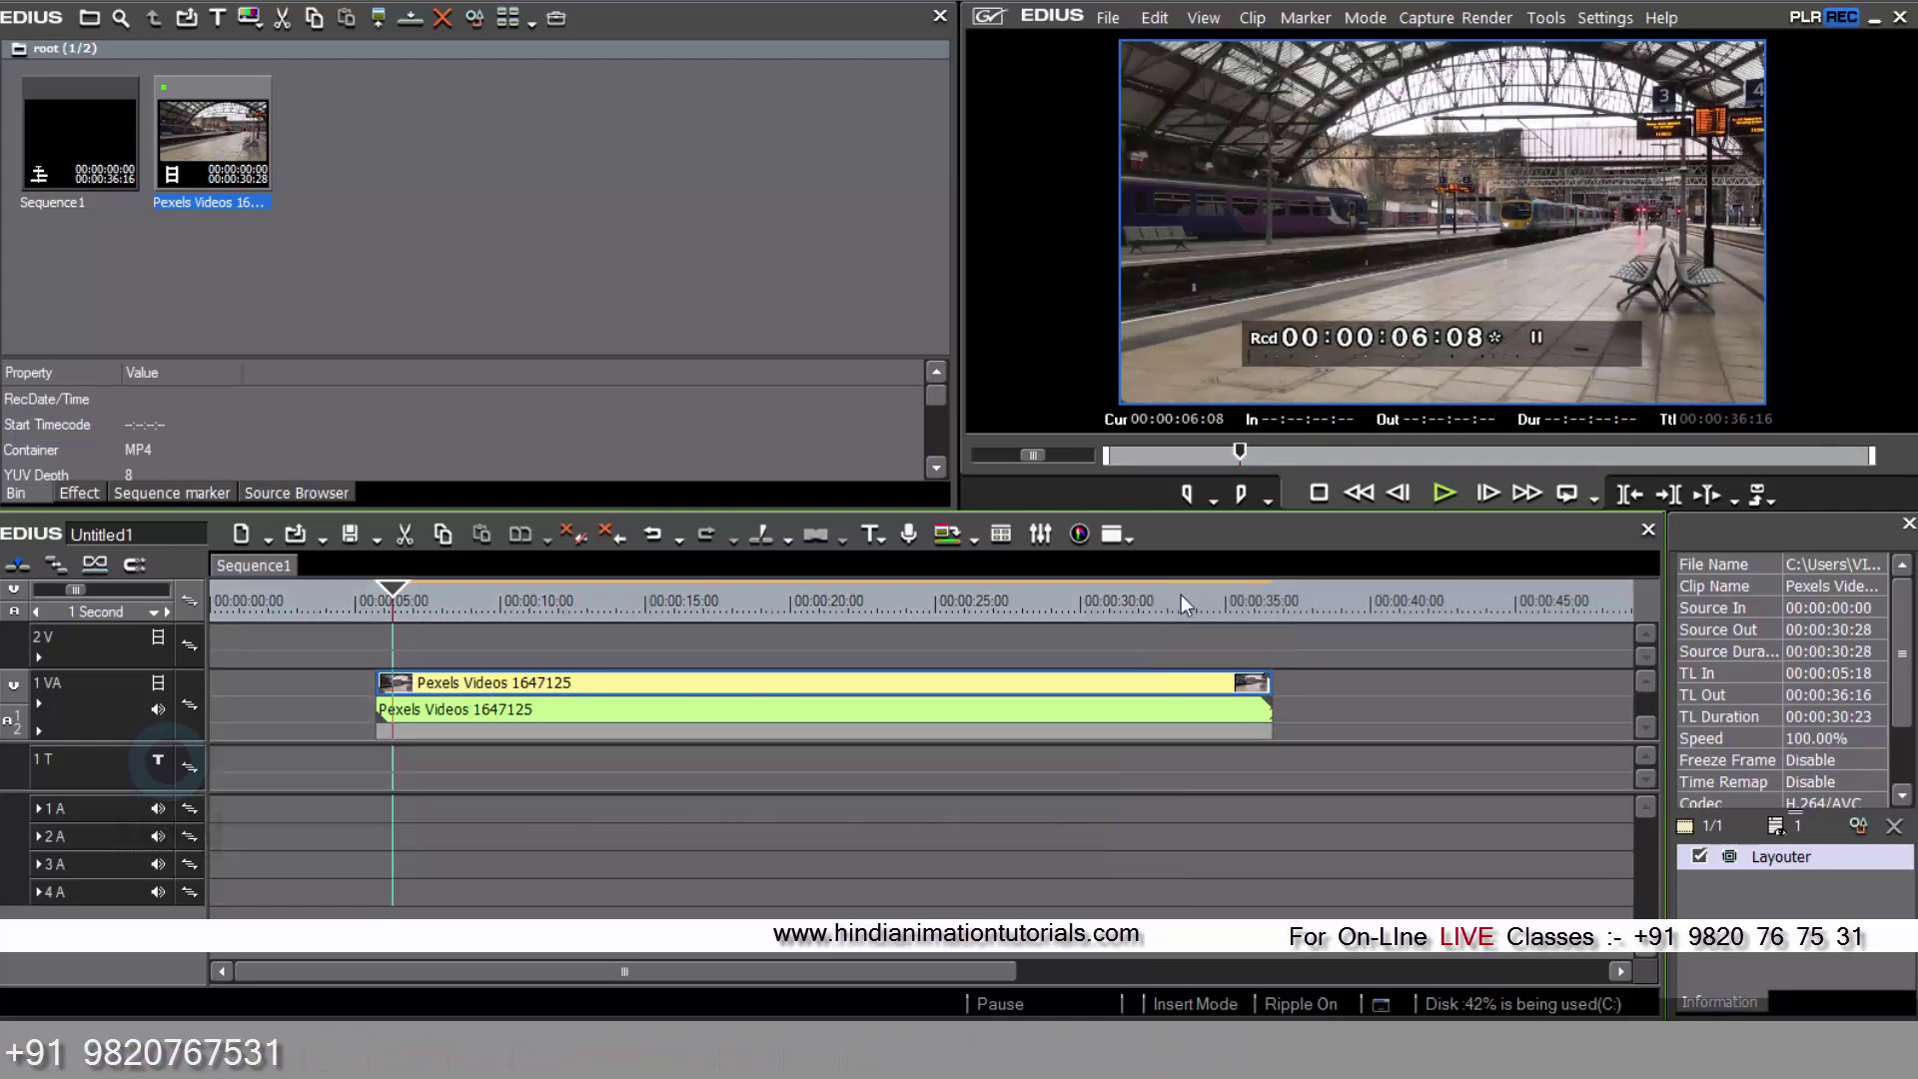
Set the timeline's In point at 00:00:08:06 and its Out point at 00:00:33:23.
left_click_drag(389, 596, 448, 648)
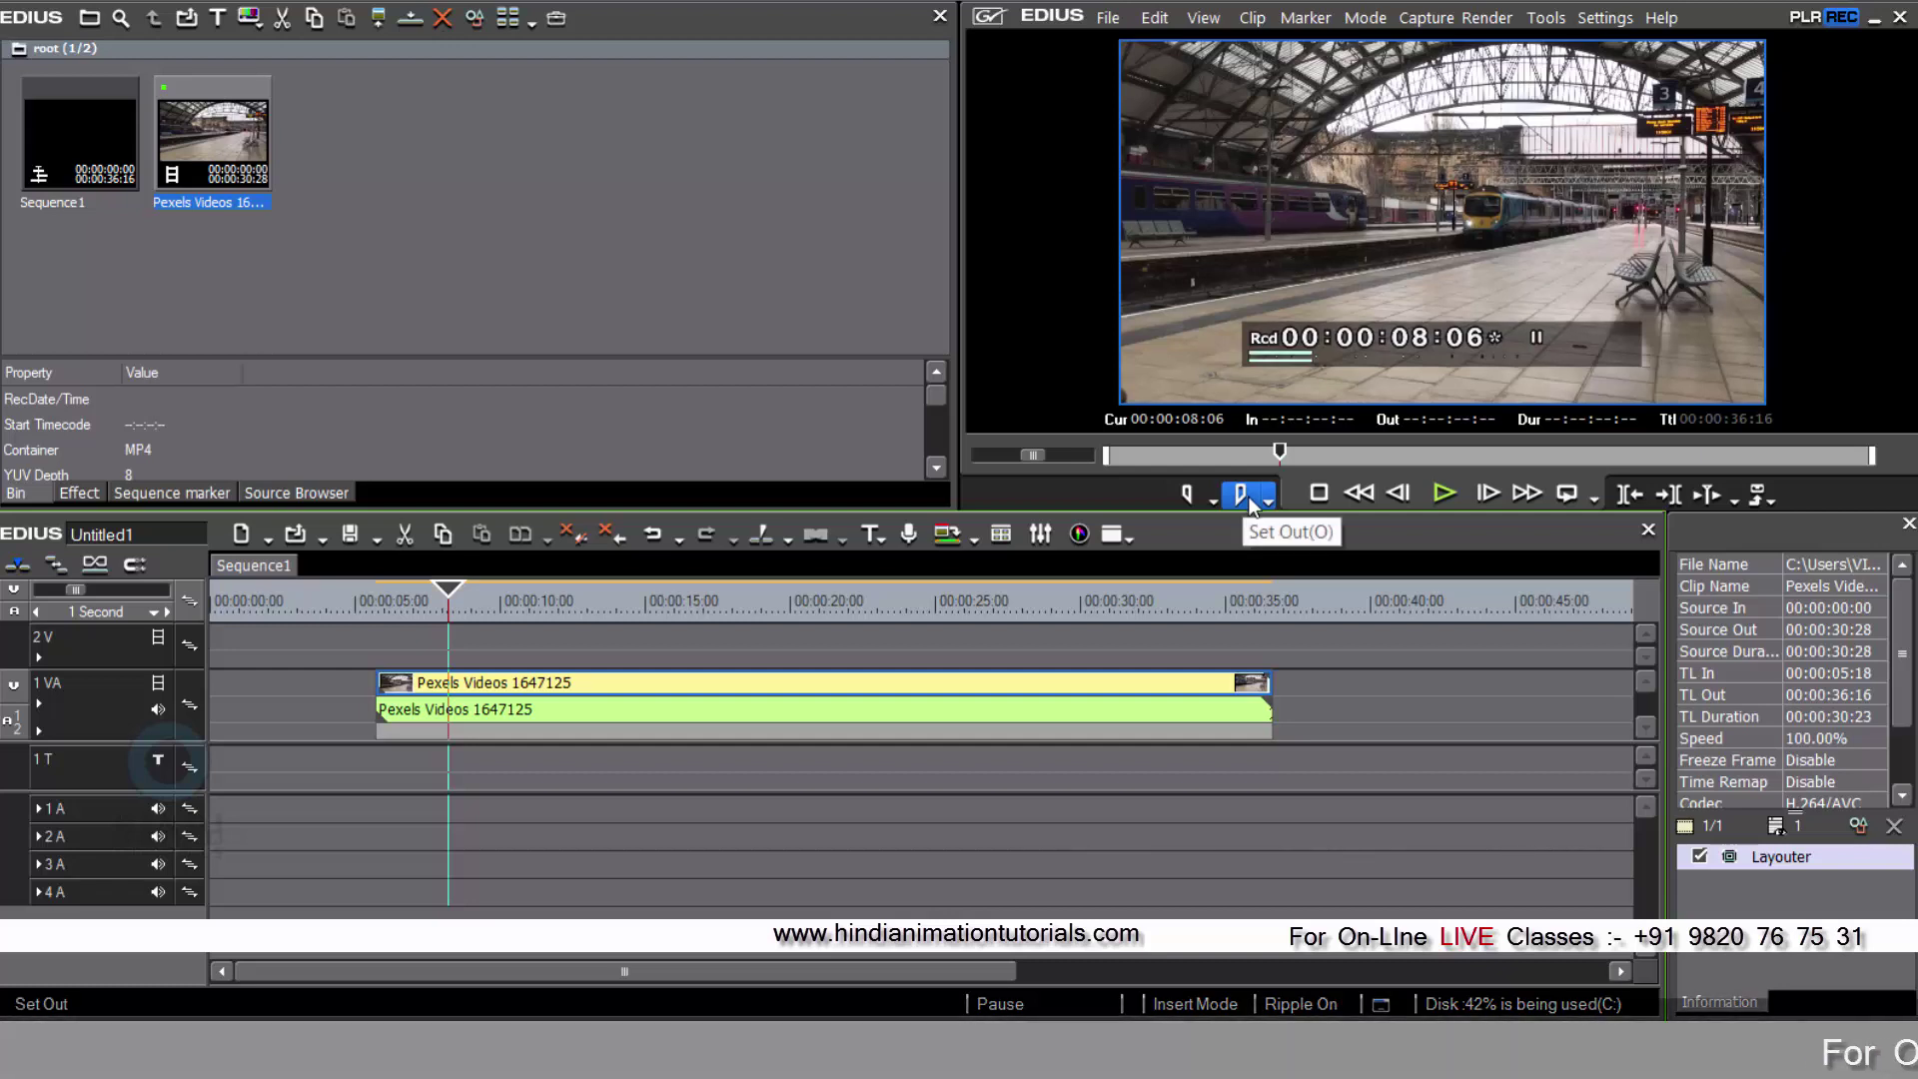
left_click(1195, 501)
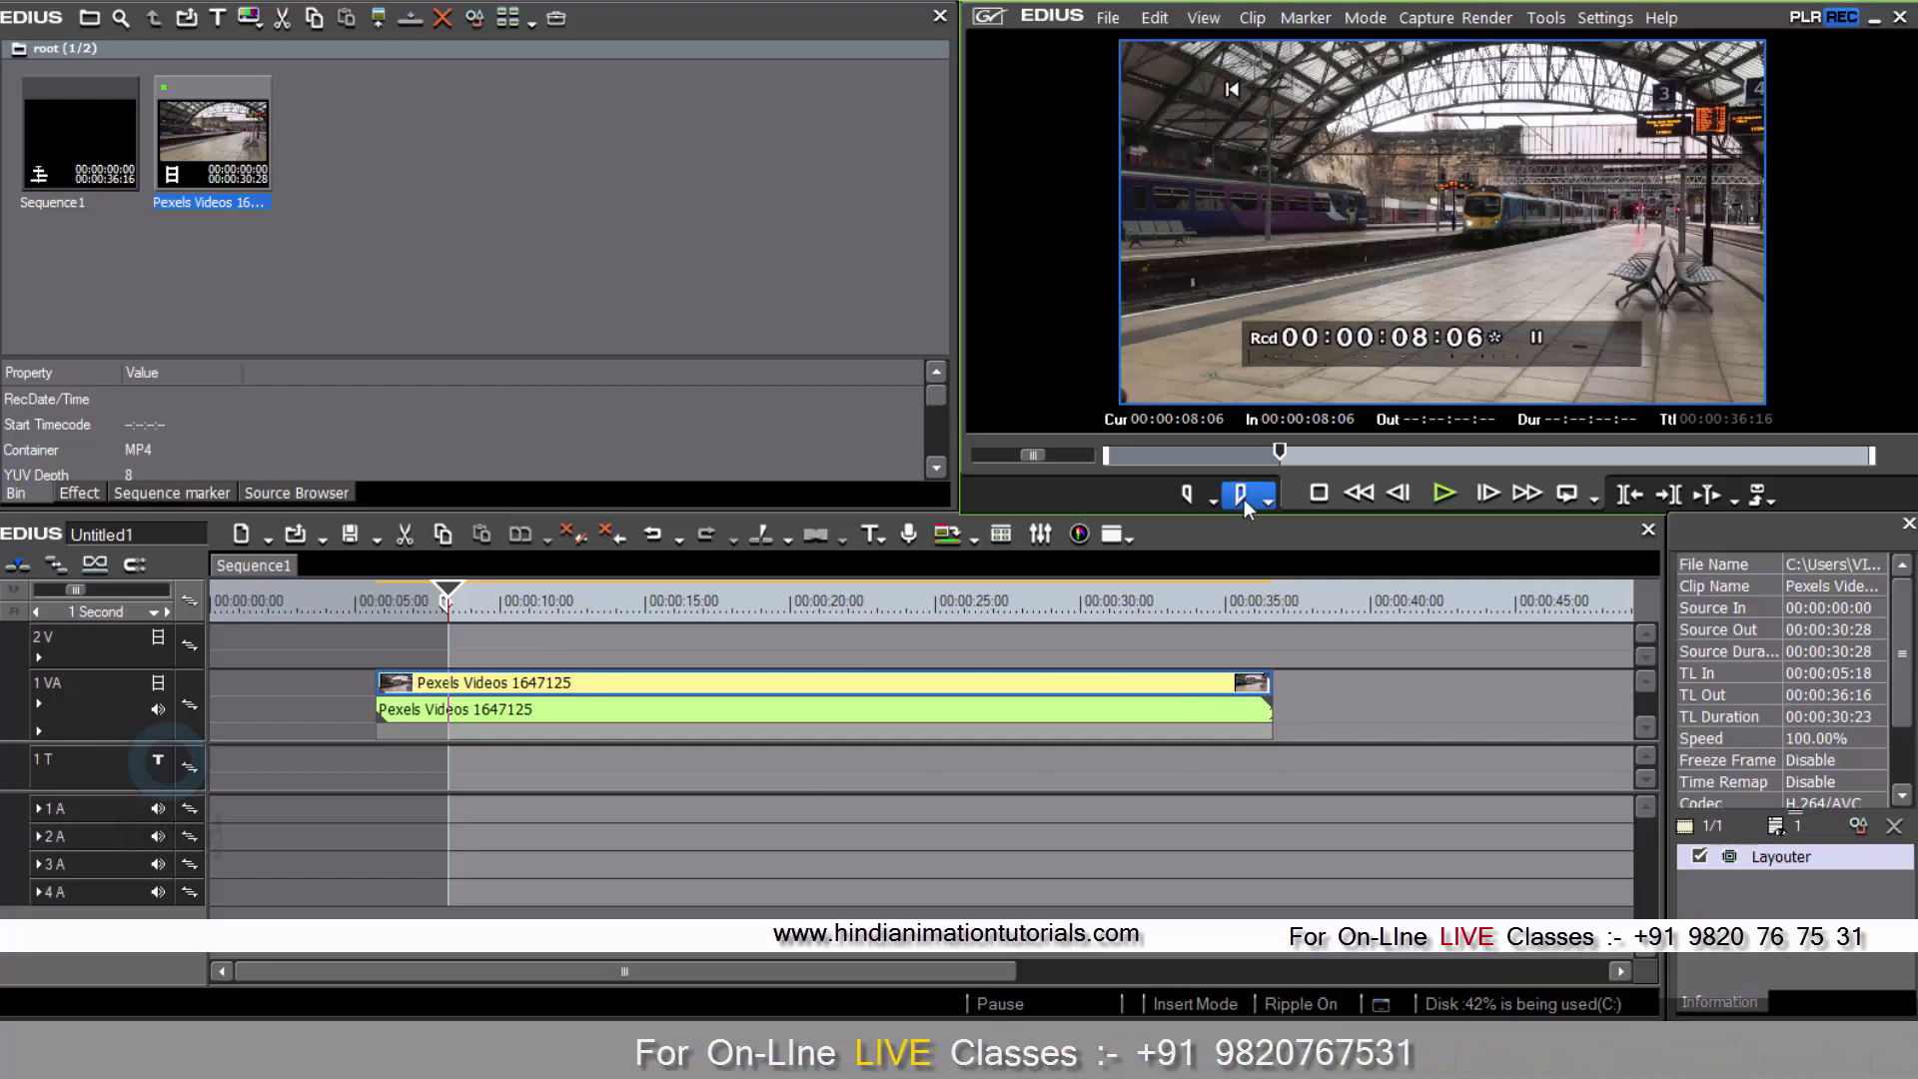
left_click(1193, 599)
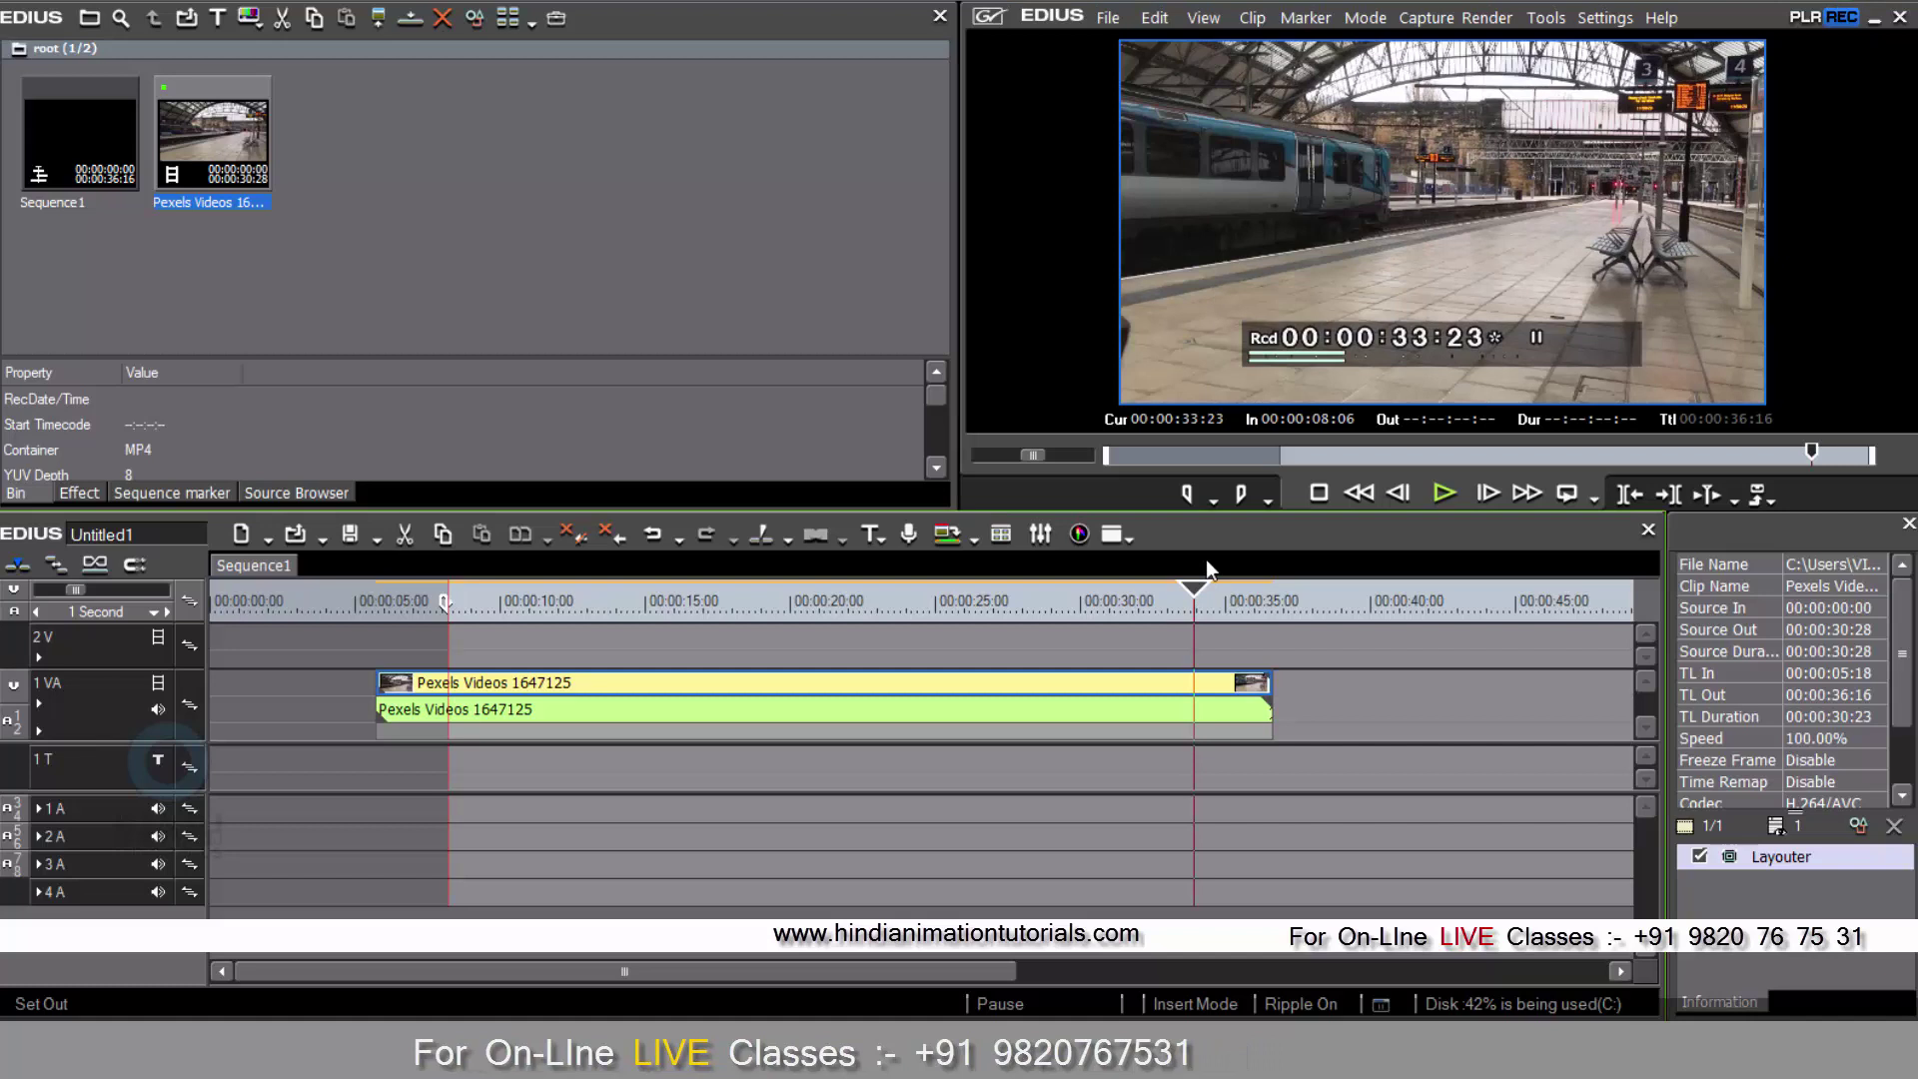
left_click(1238, 494)
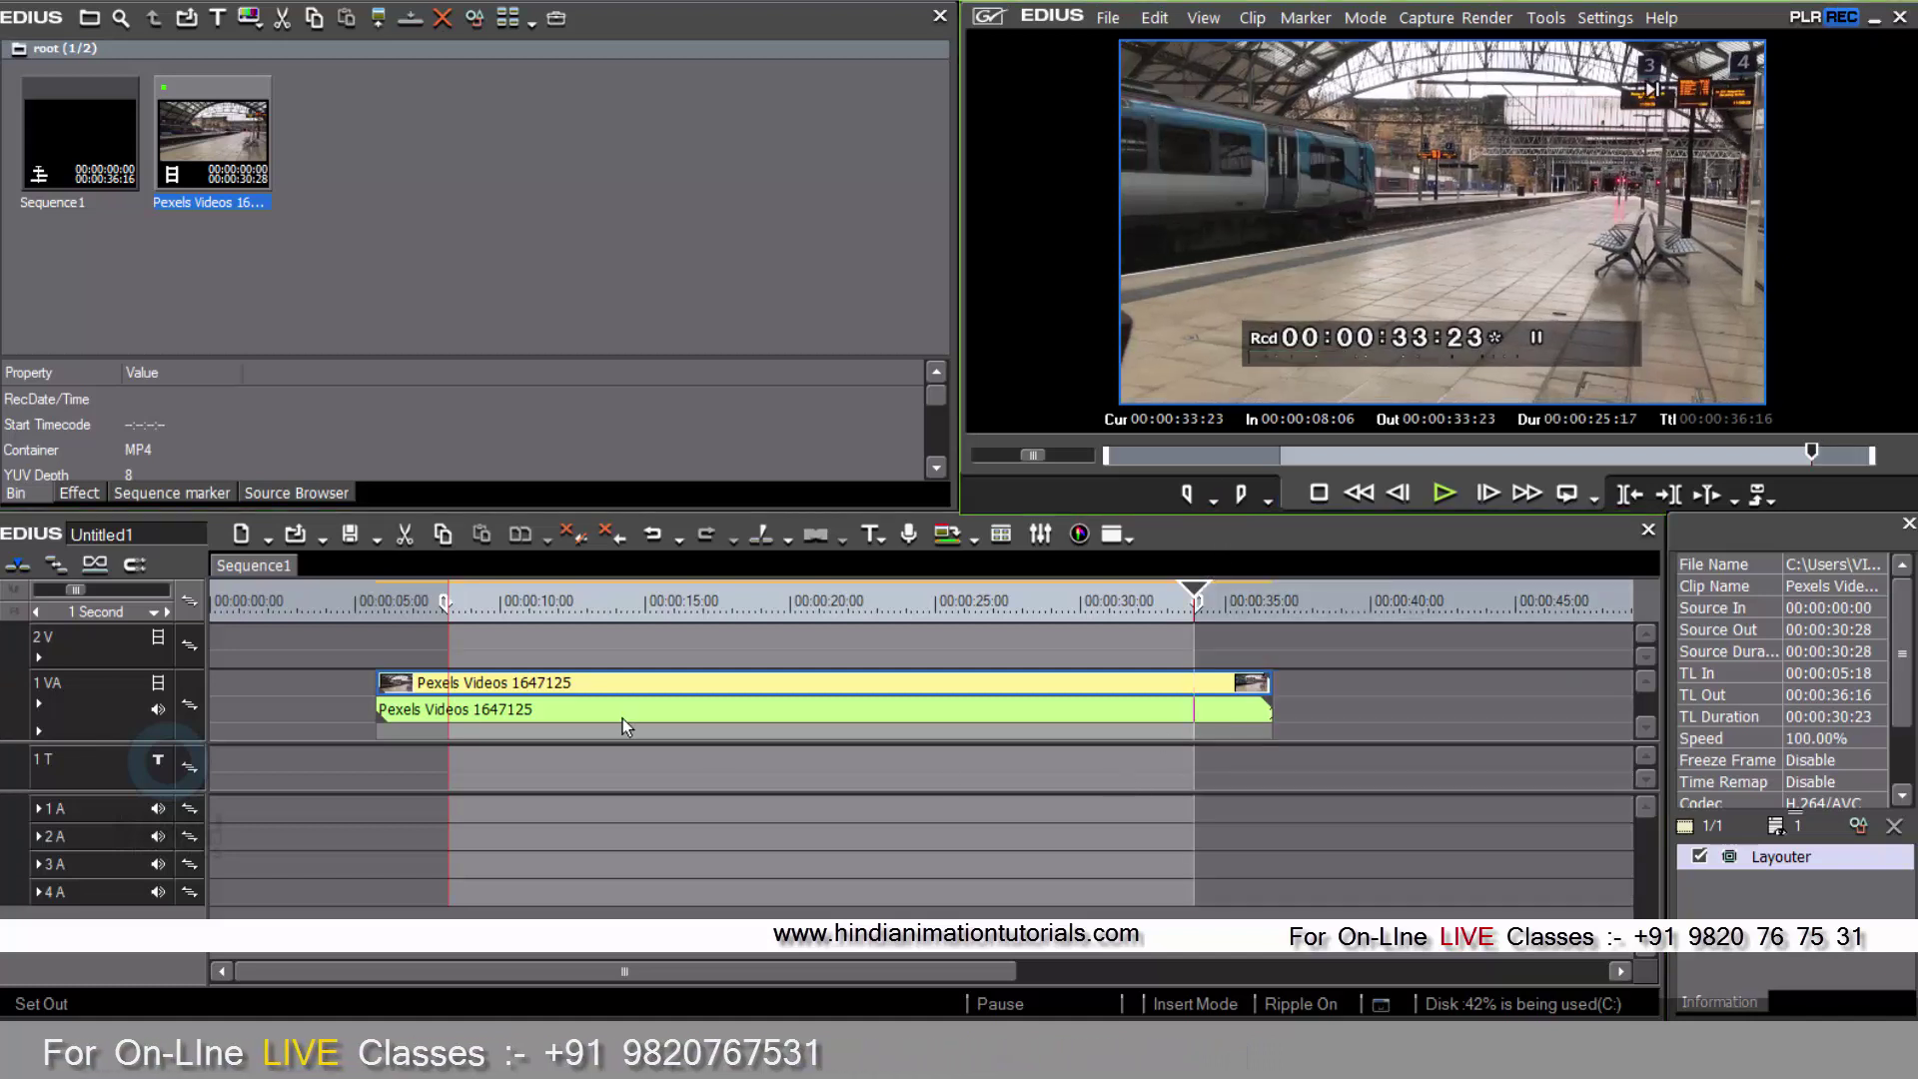
Clear the In point and the Out point from the timeline.
left_click(1211, 503)
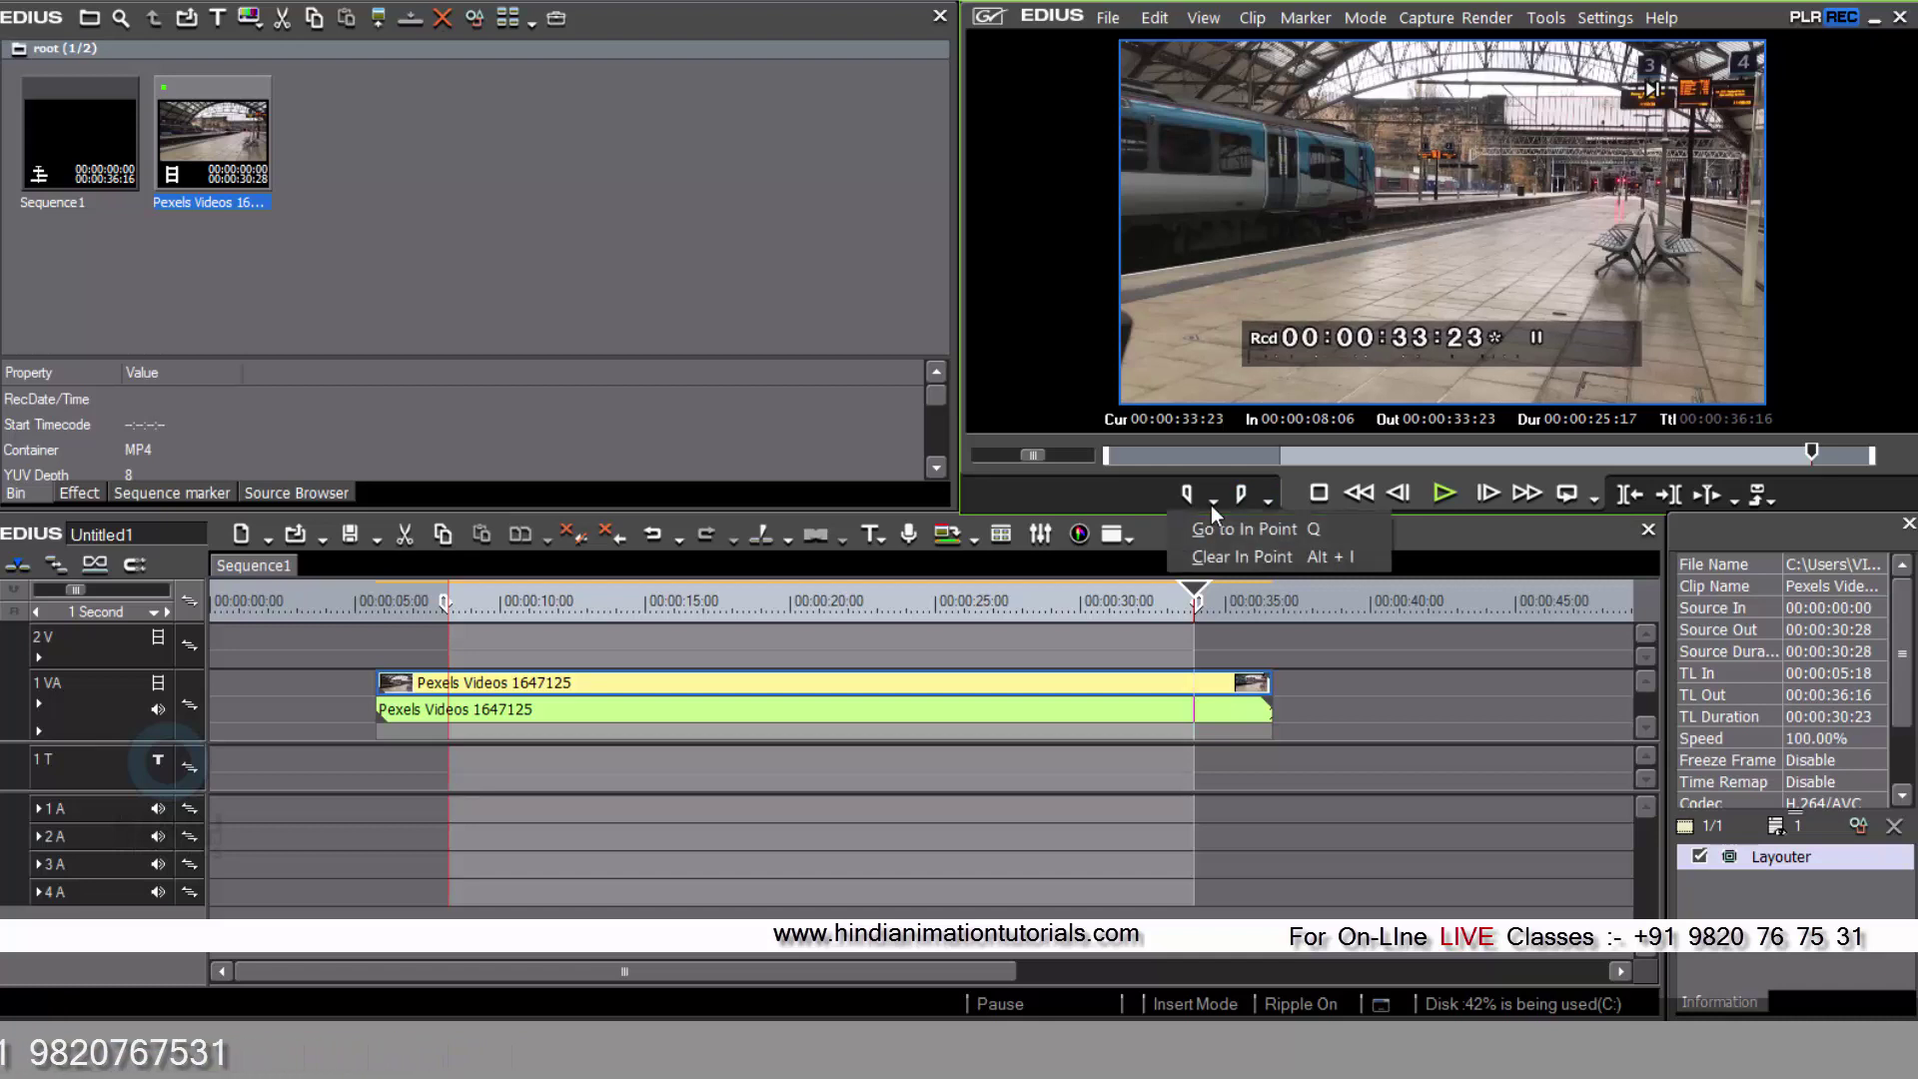
left_click(1240, 555)
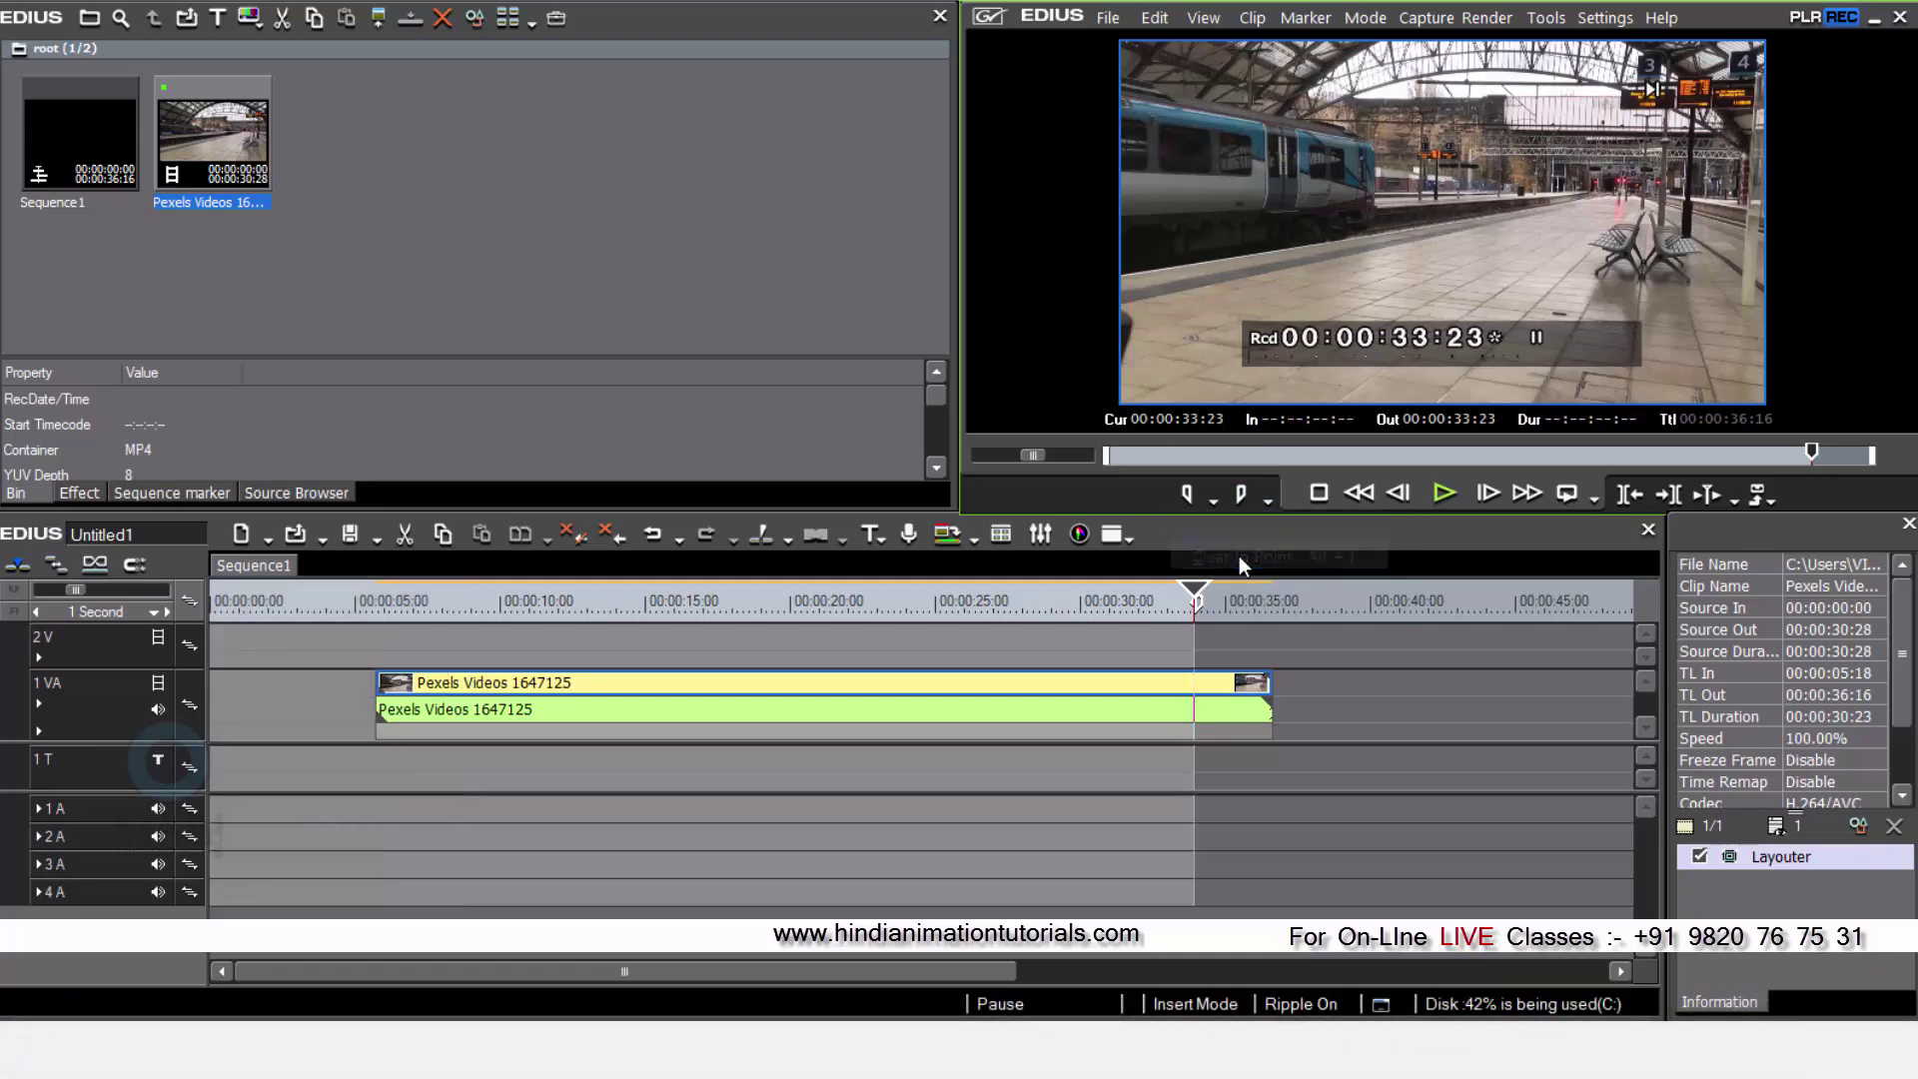
left_click(1268, 502)
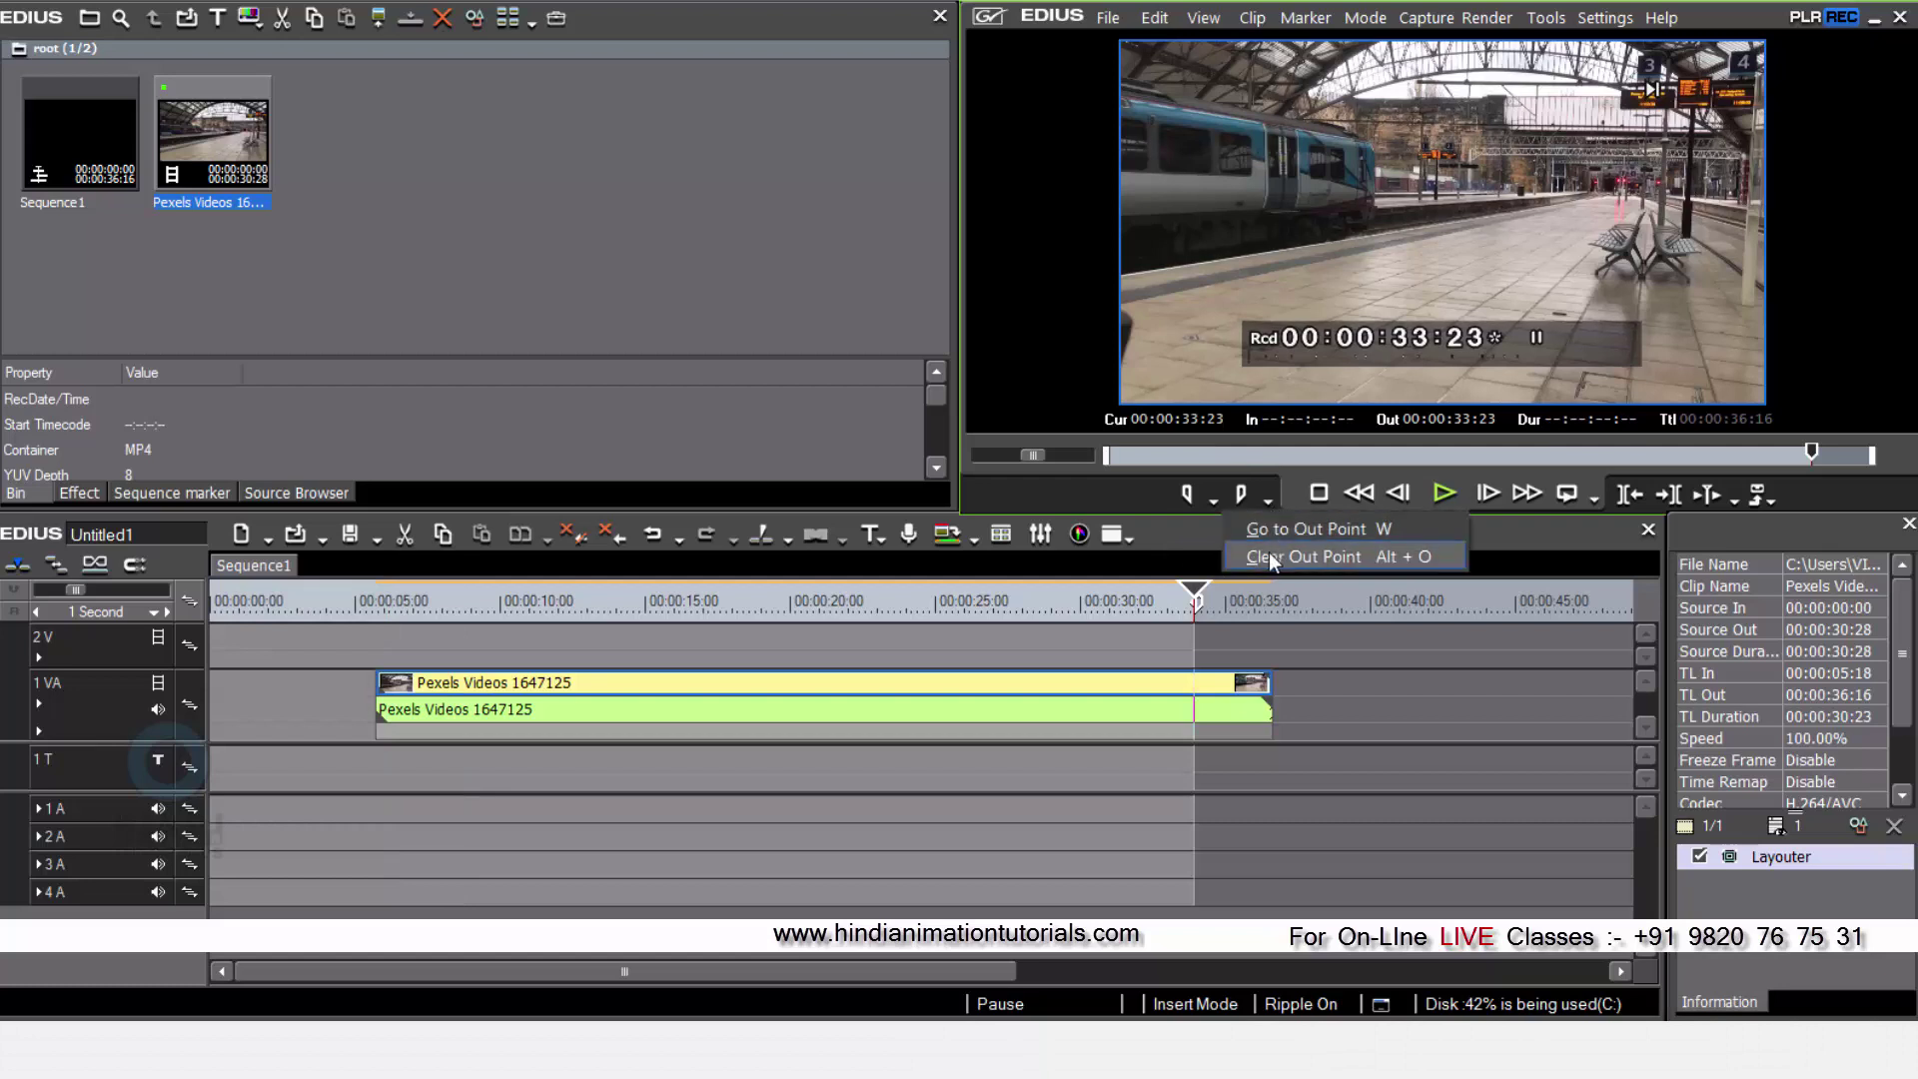
left_click(1268, 553)
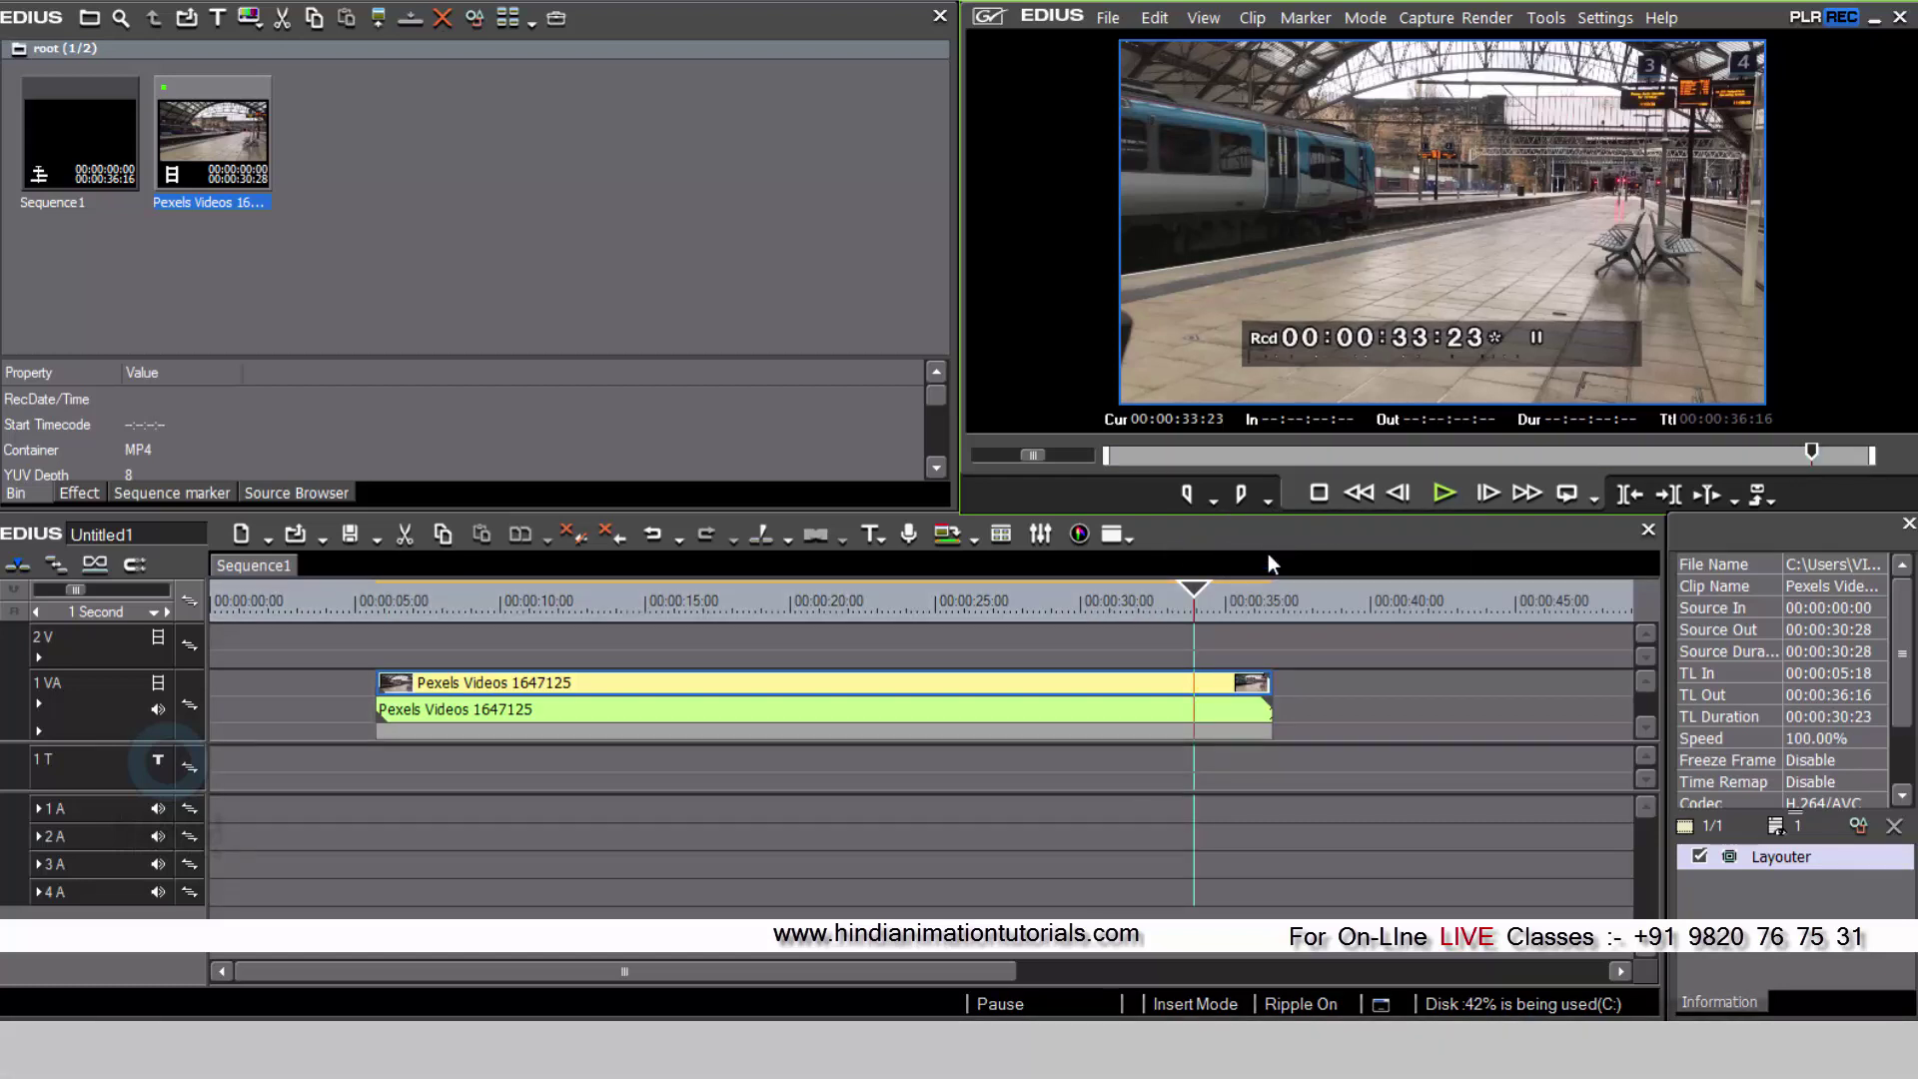
Set the In and Out points to the selected clip's extent and clear both together.
left_click(469, 601)
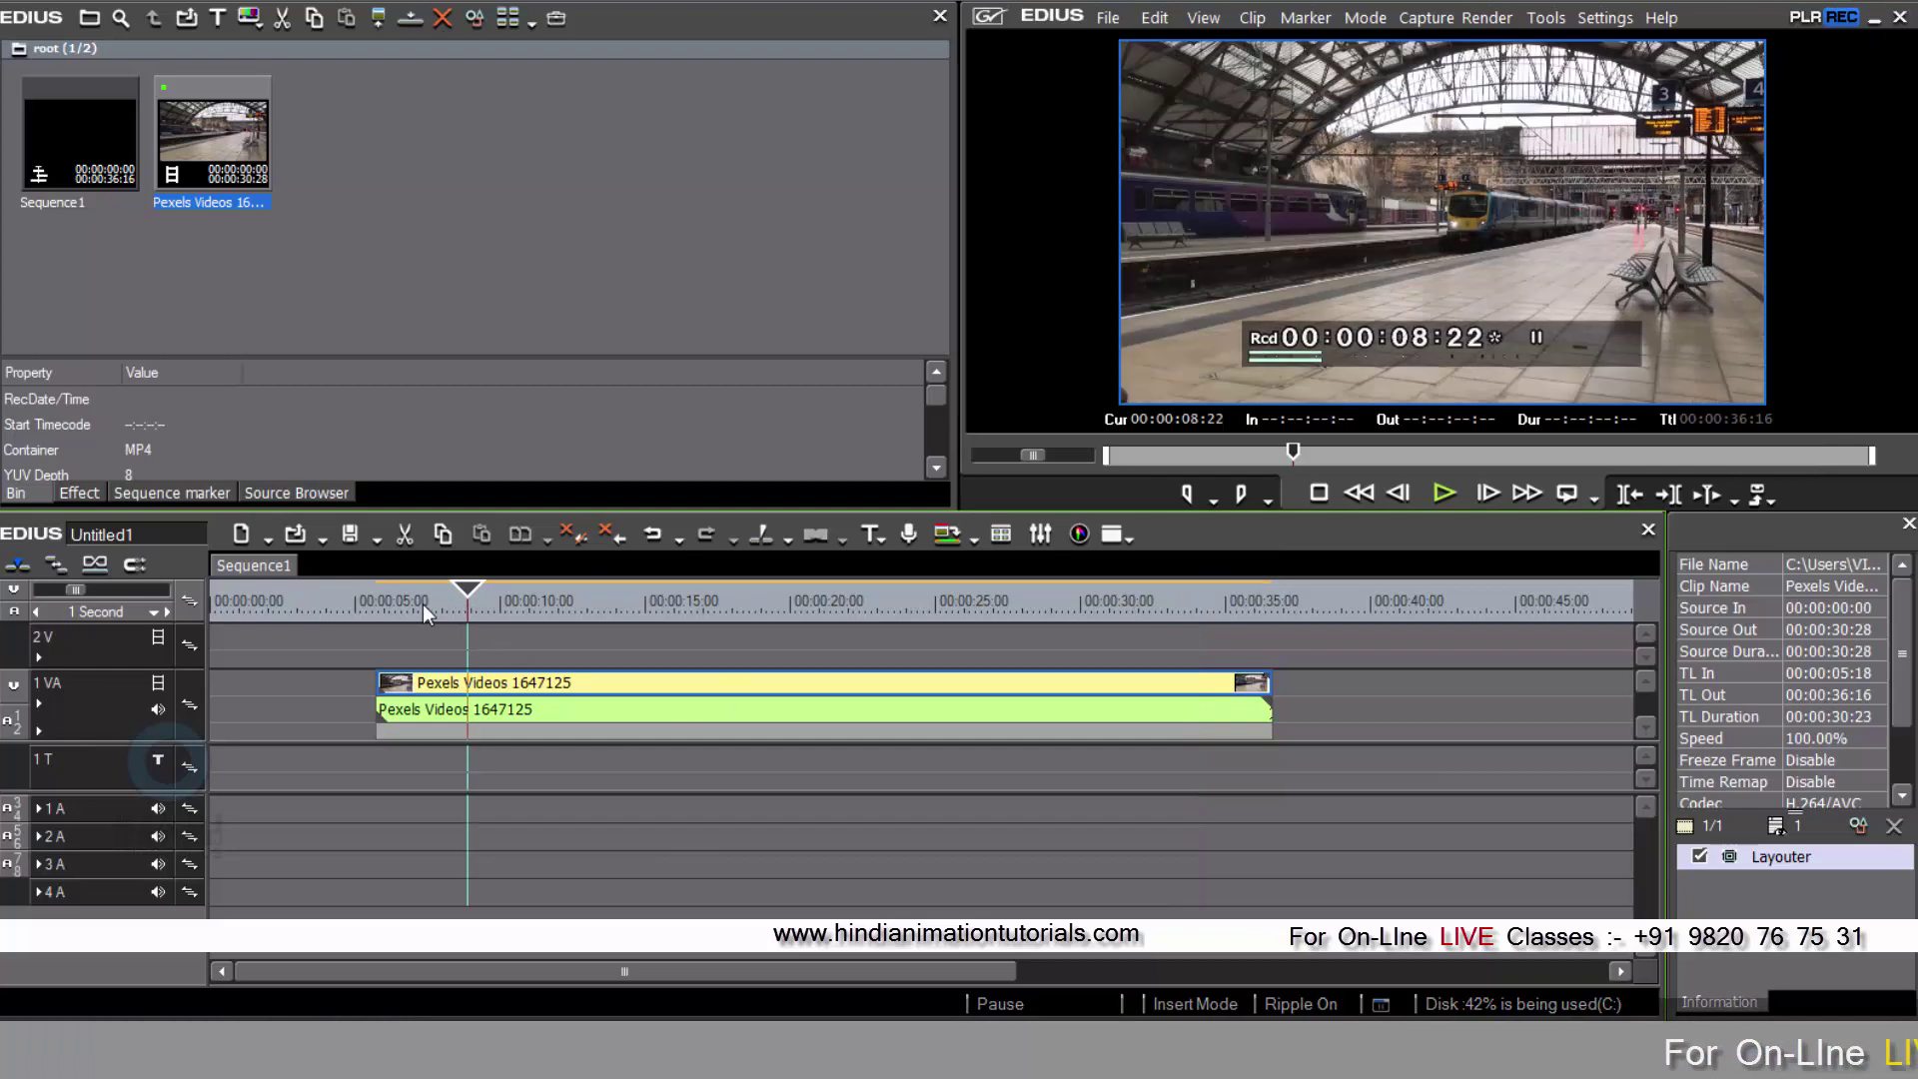
left_click(422, 603)
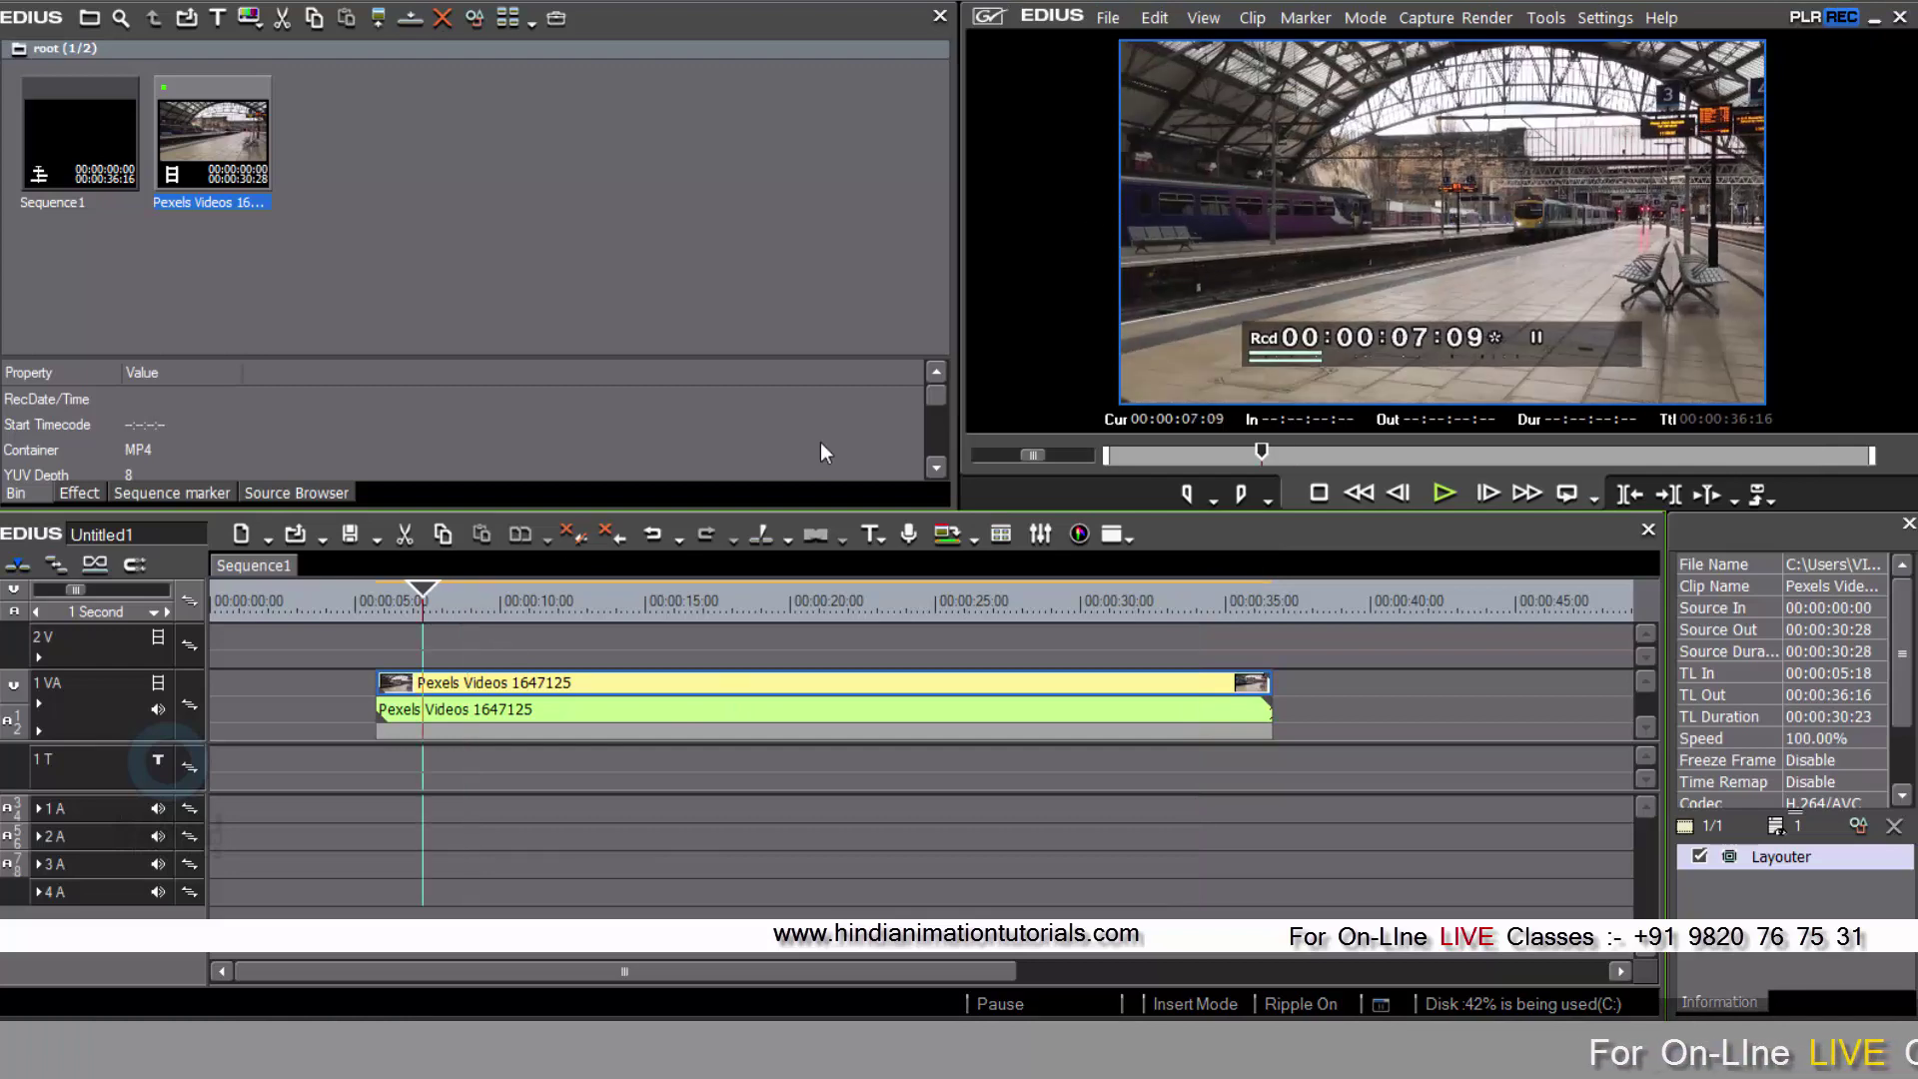
left_click(1304, 20)
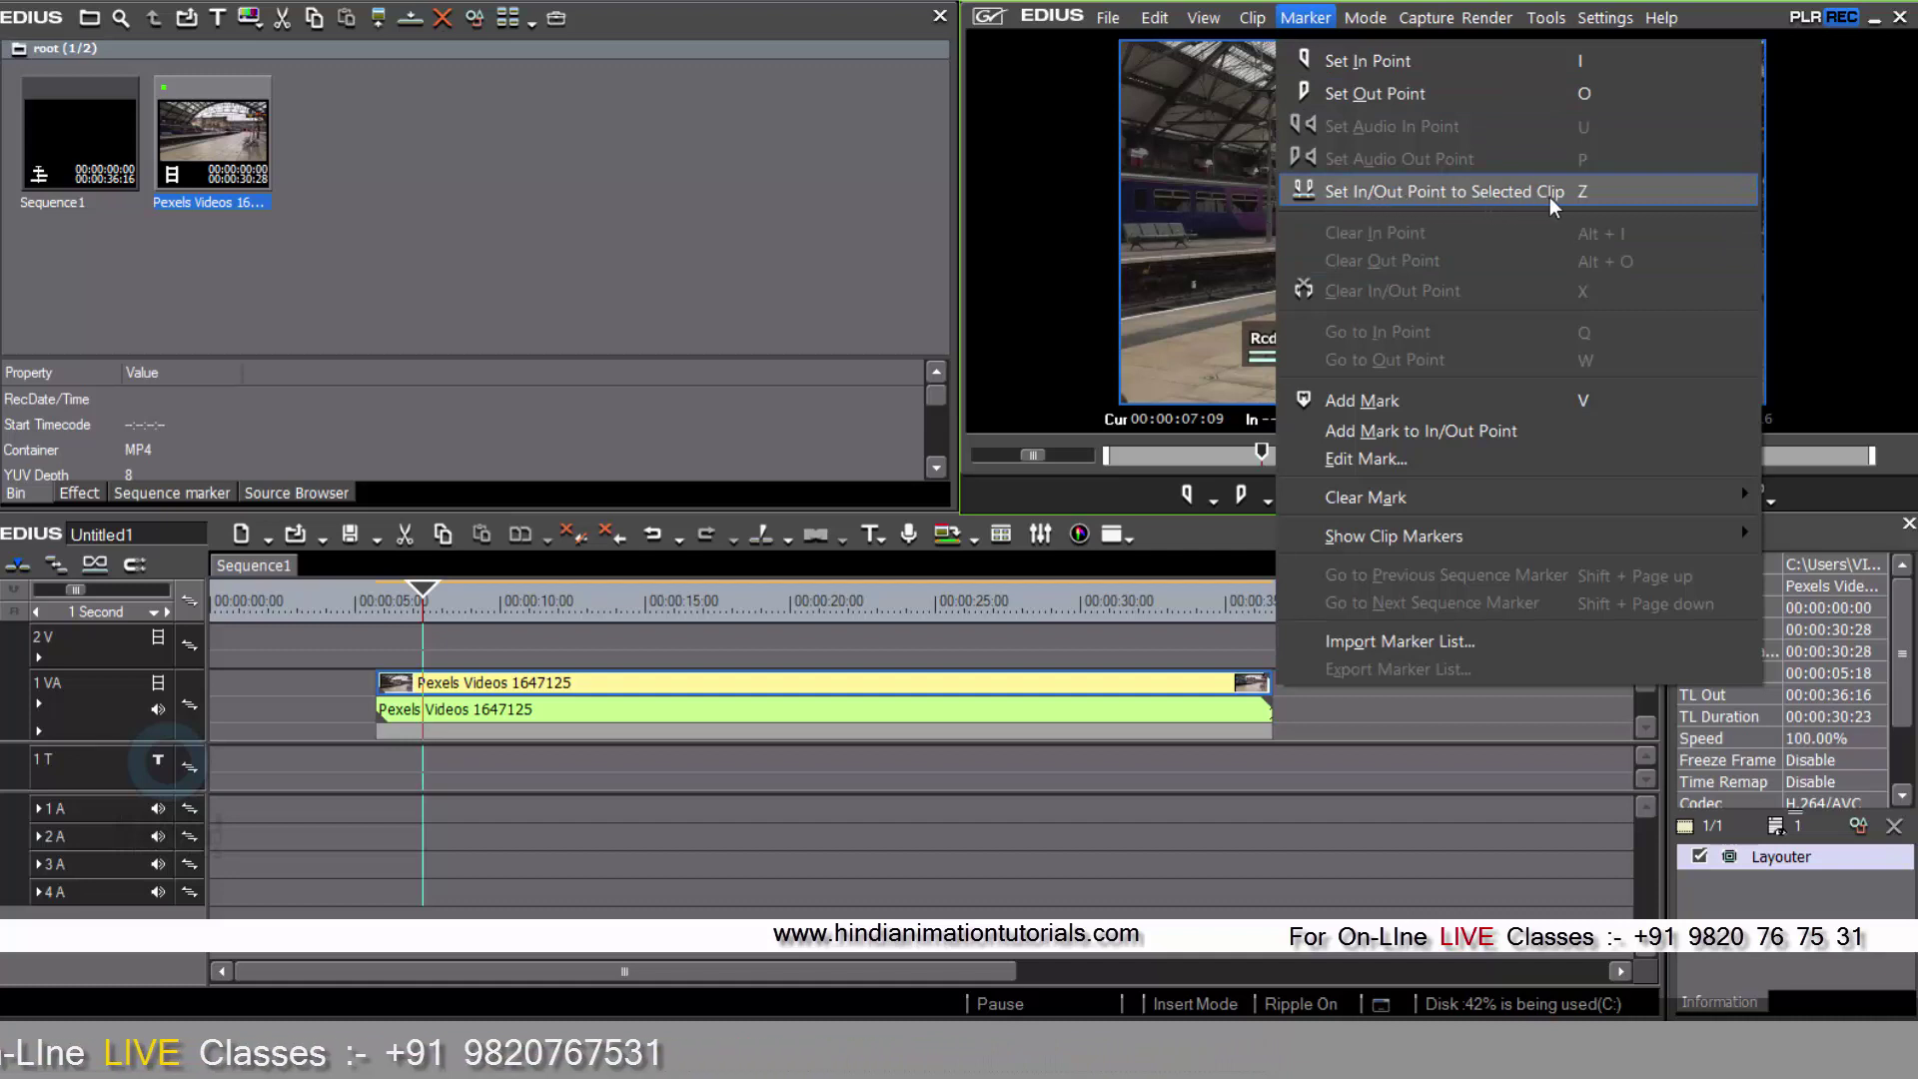
left_click(1382, 191)
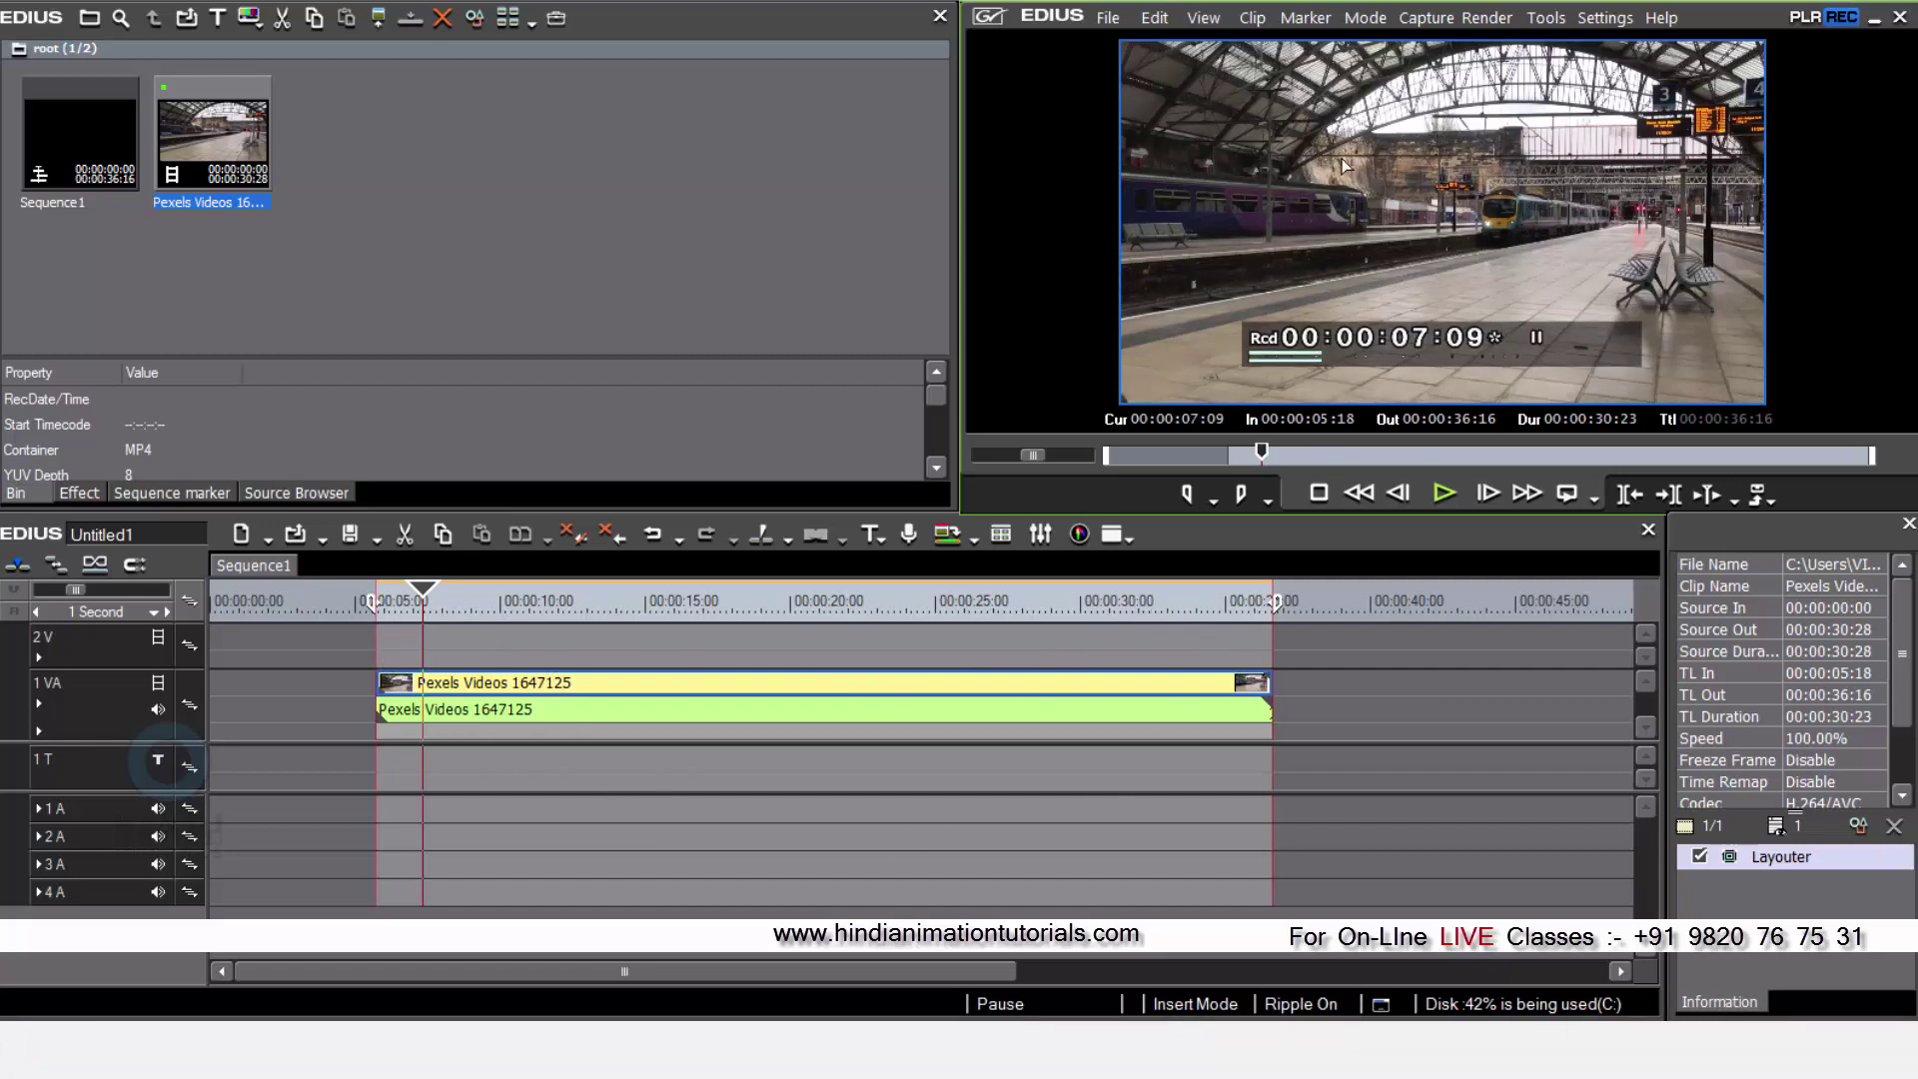
left_click(1308, 19)
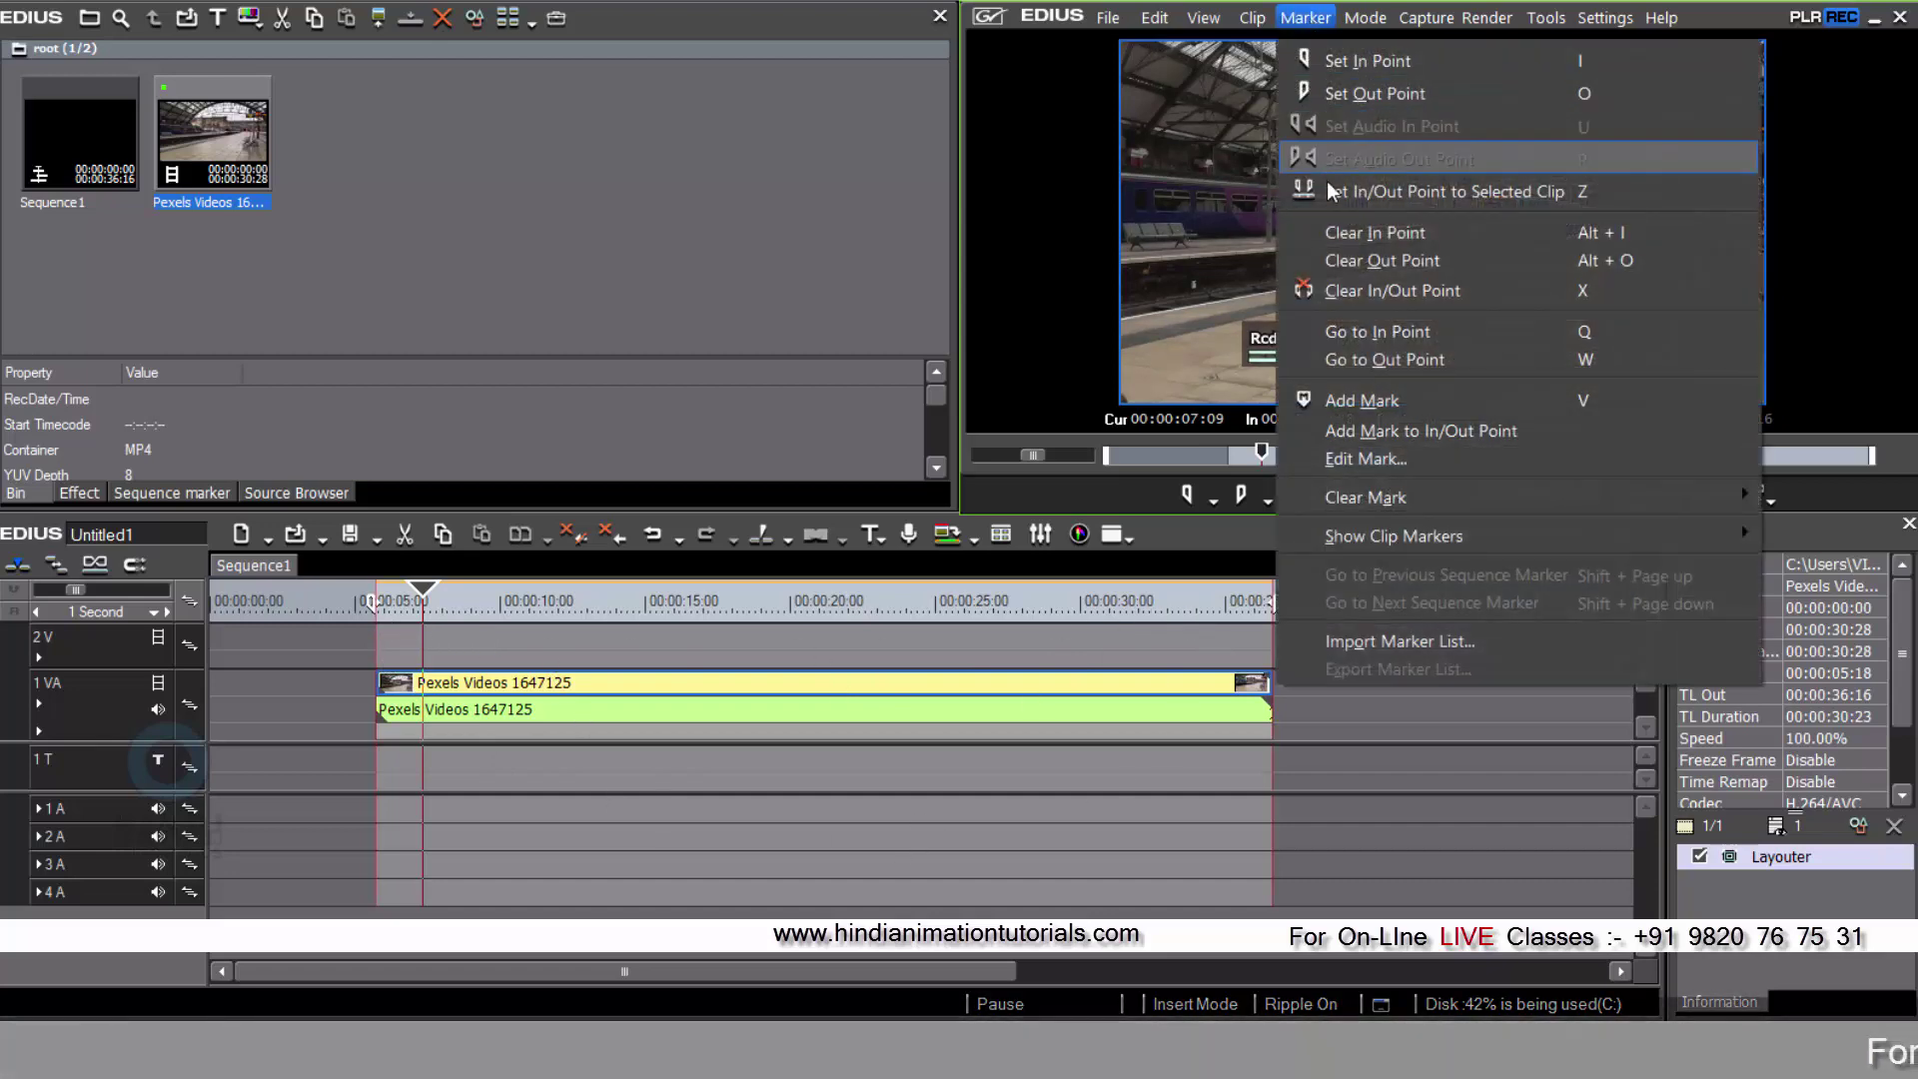
left_click(1383, 290)
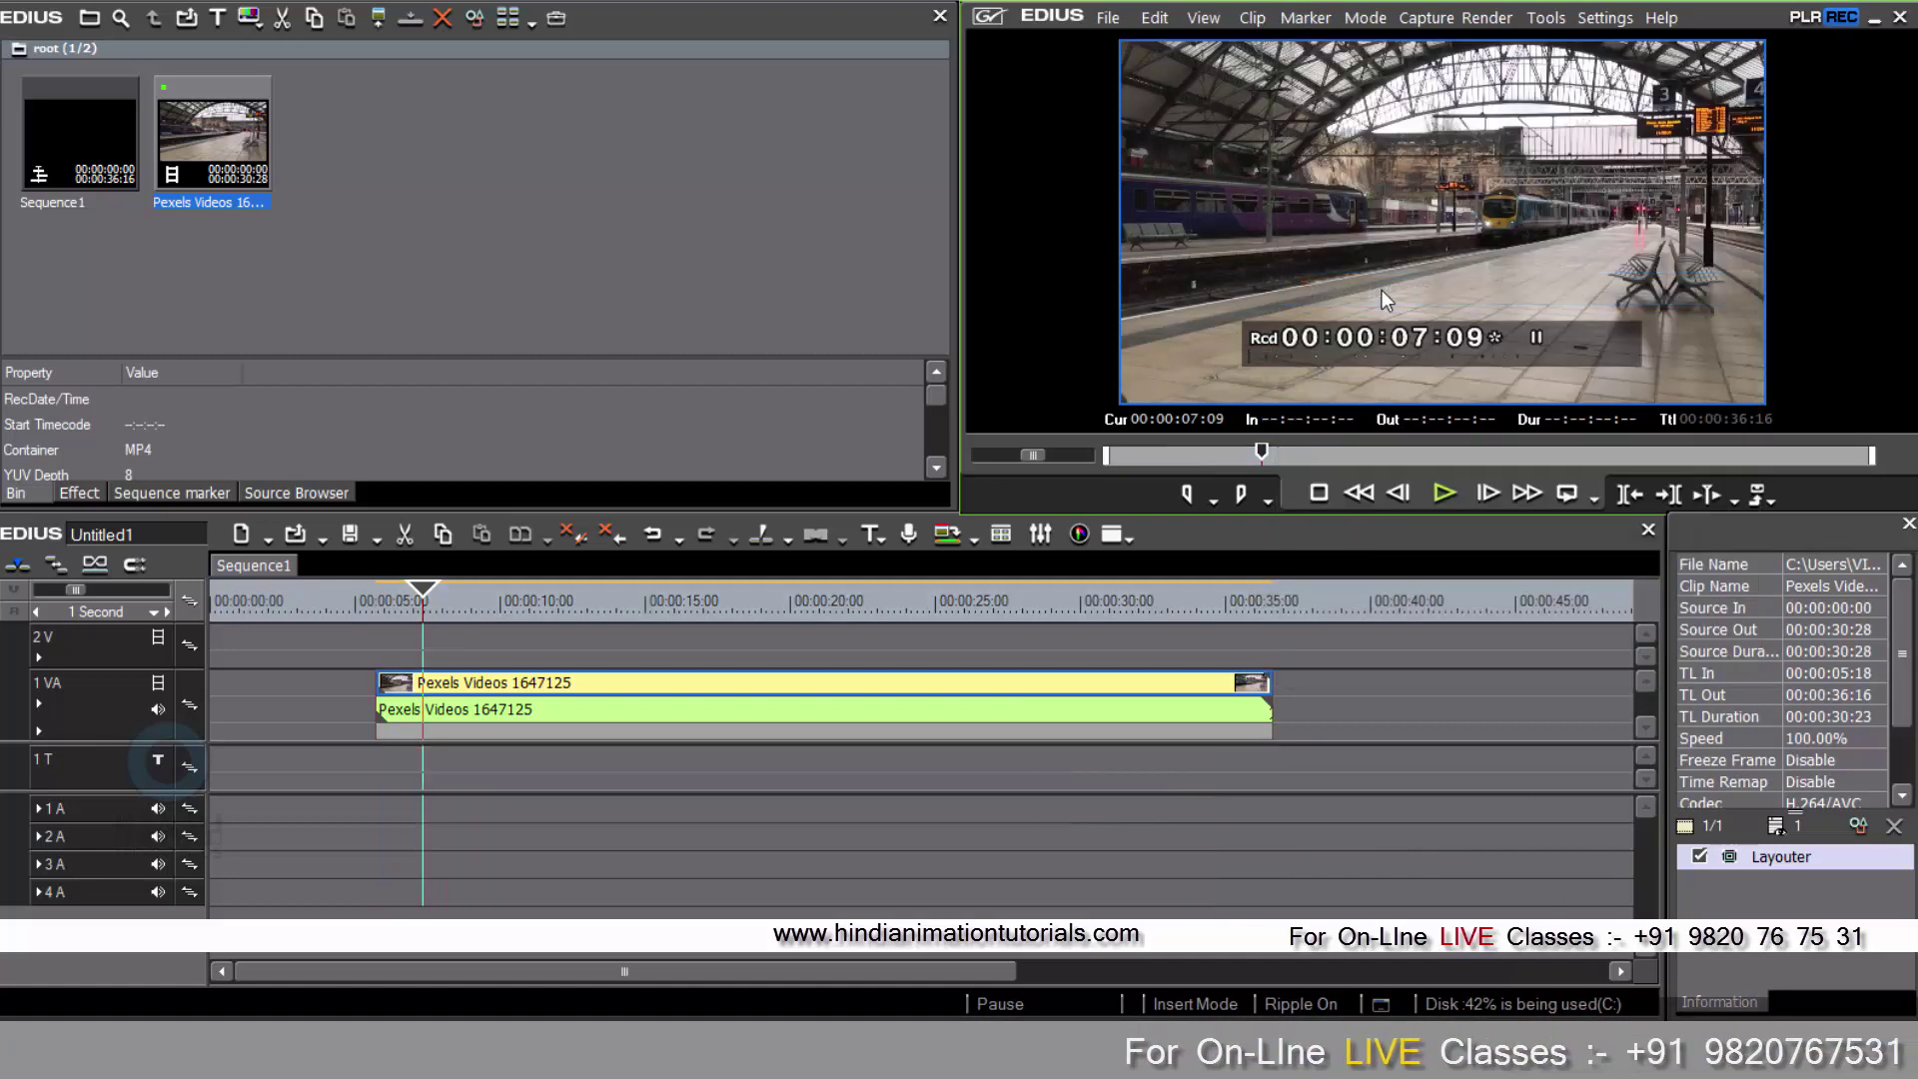
With the playhead at the clip's start, match In and Out to the selected clip once more and clear them.
left_click(377, 602)
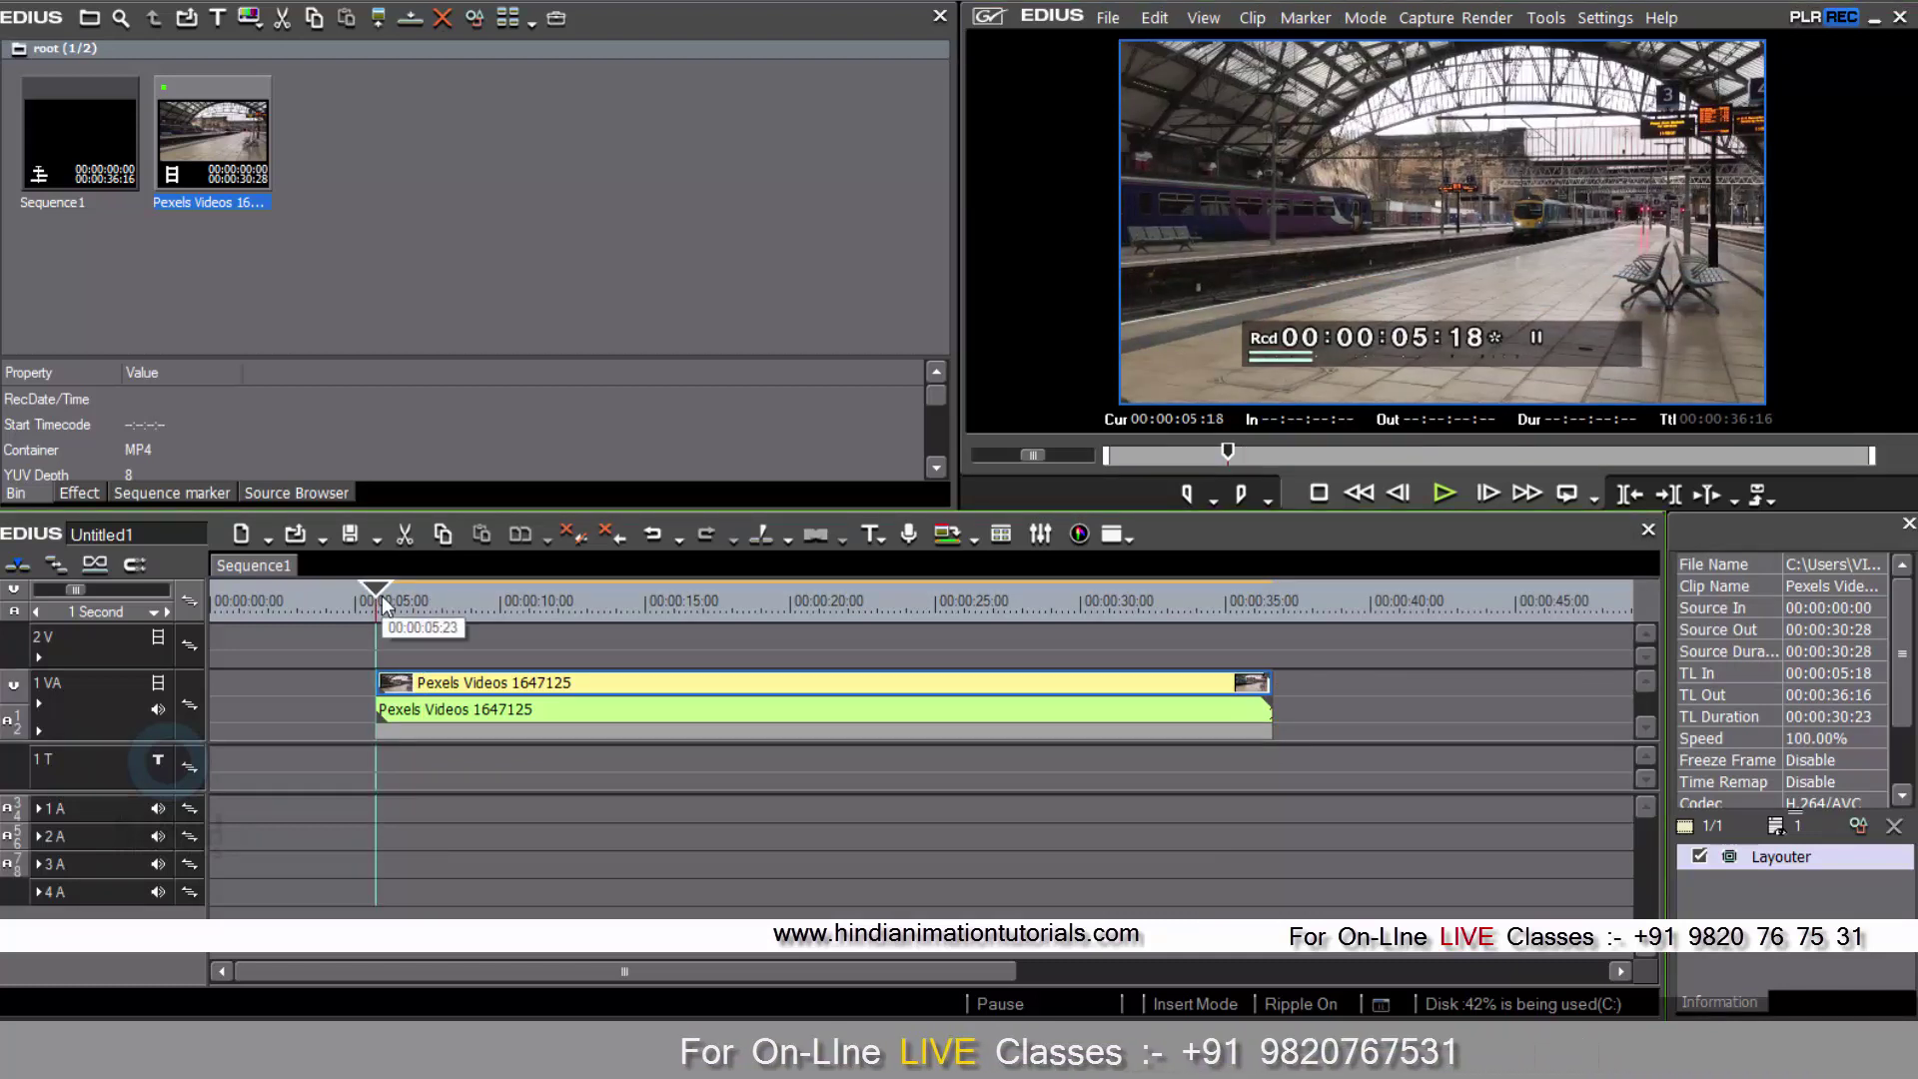
key("z")
key("x")
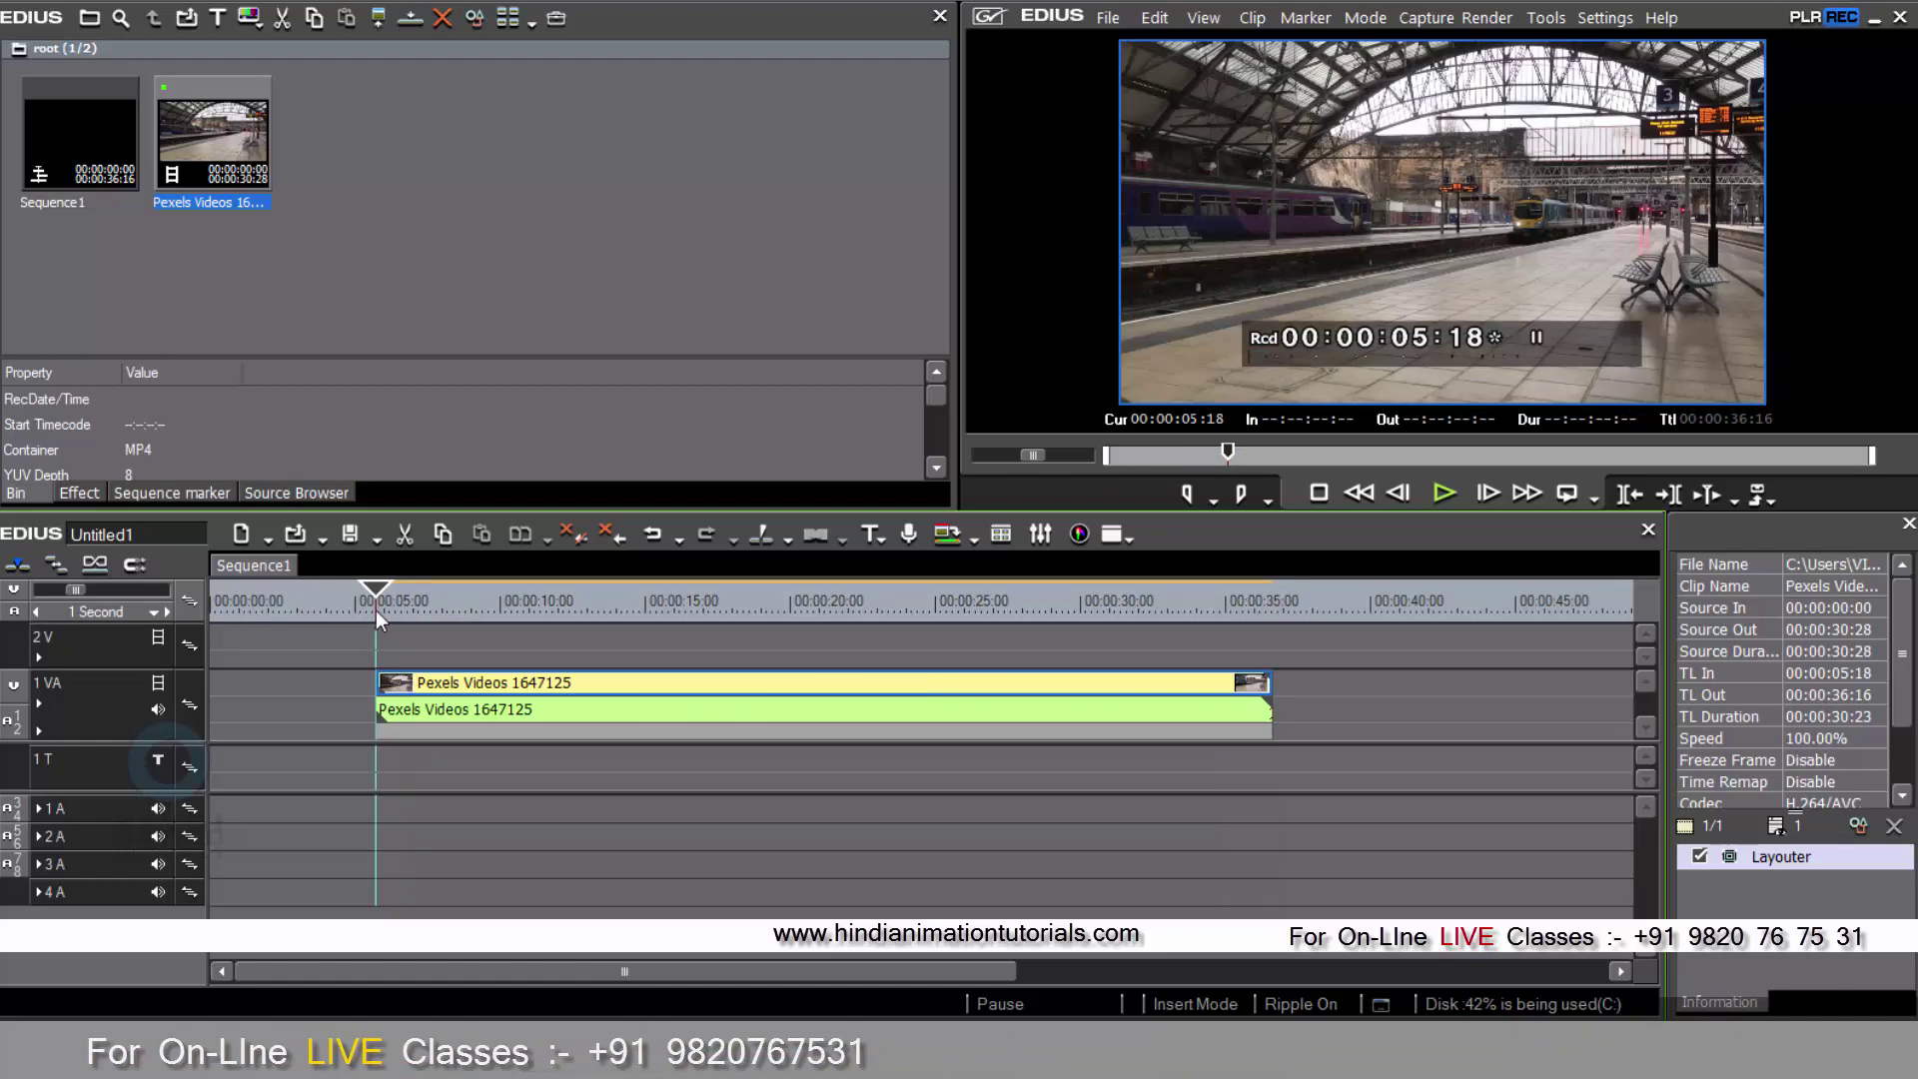
Move the playhead to 00:00:08:06 on the timeline.
left_click_drag(375, 606, 446, 618)
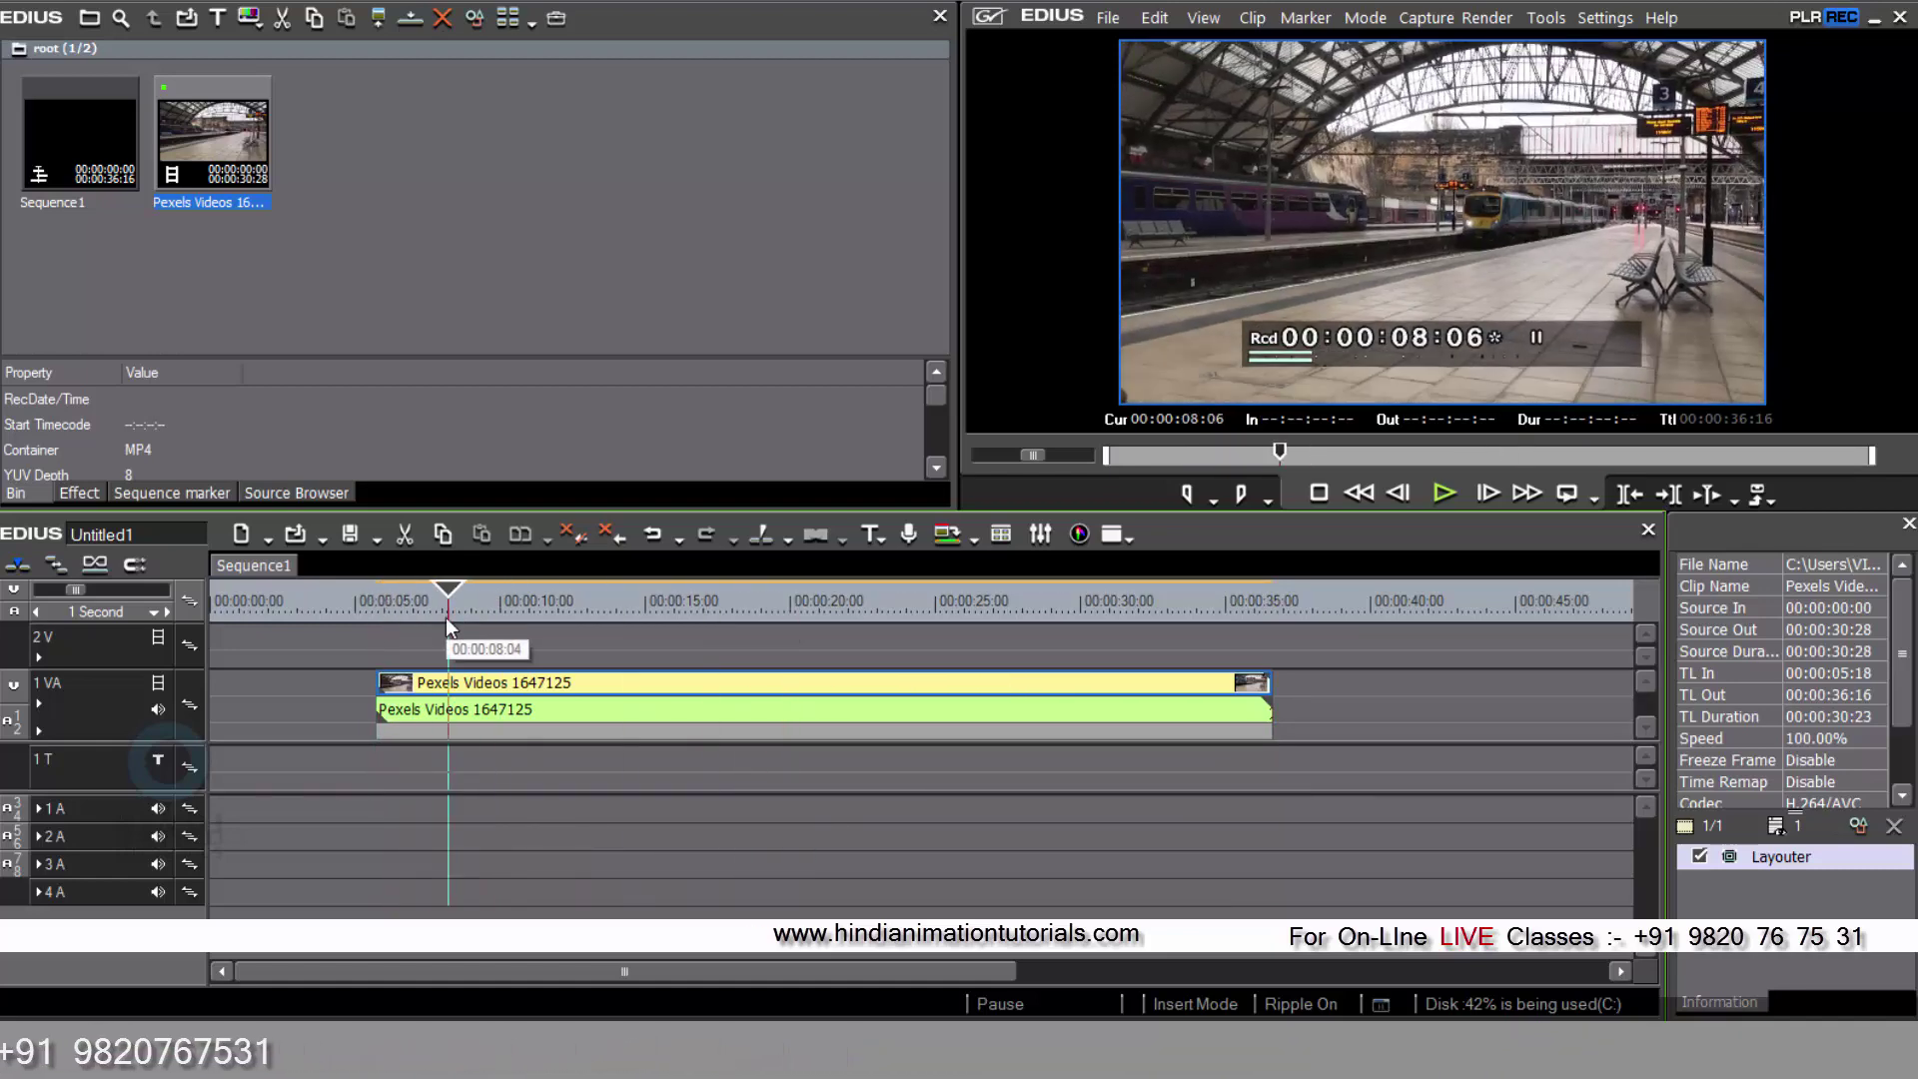